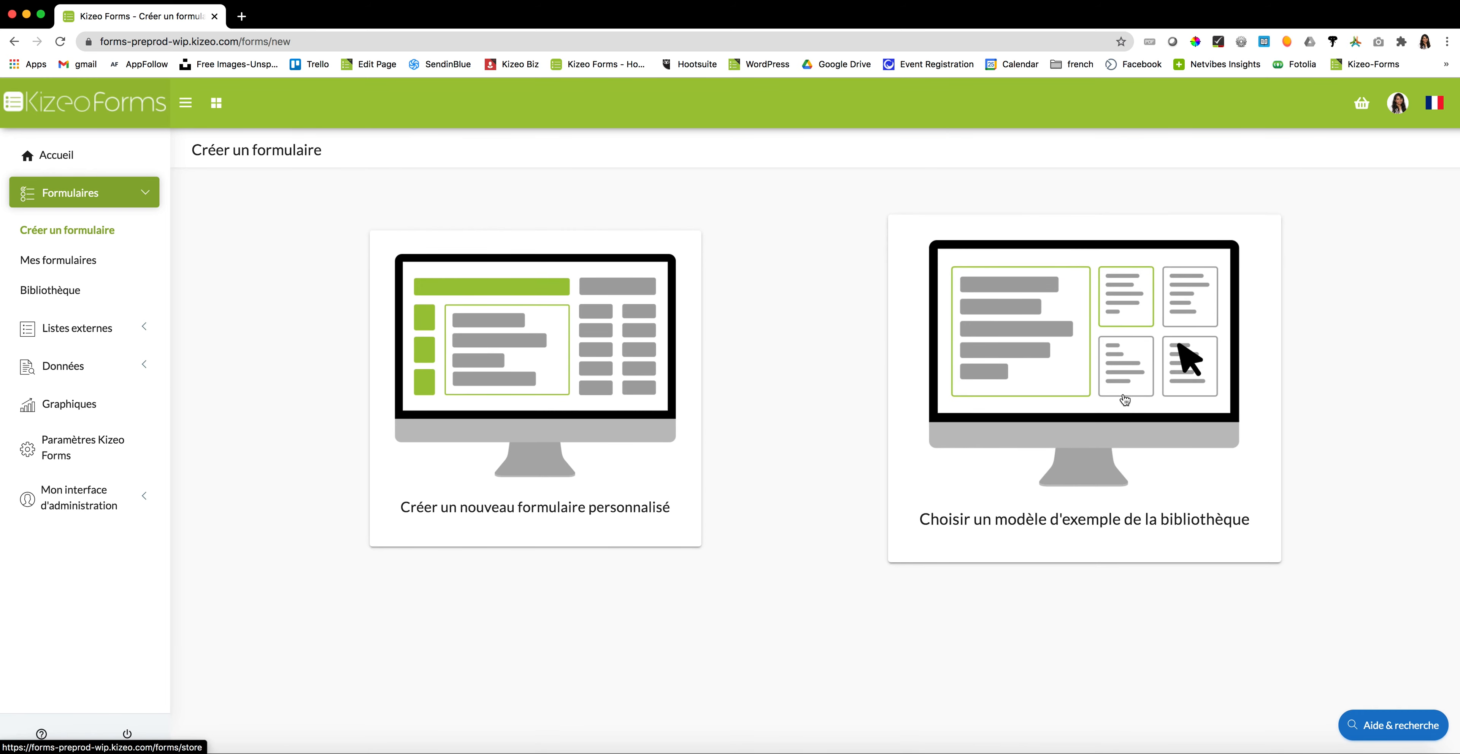
- Create a new custom form and add a Contact field followed by a Photo field
click(617, 451)
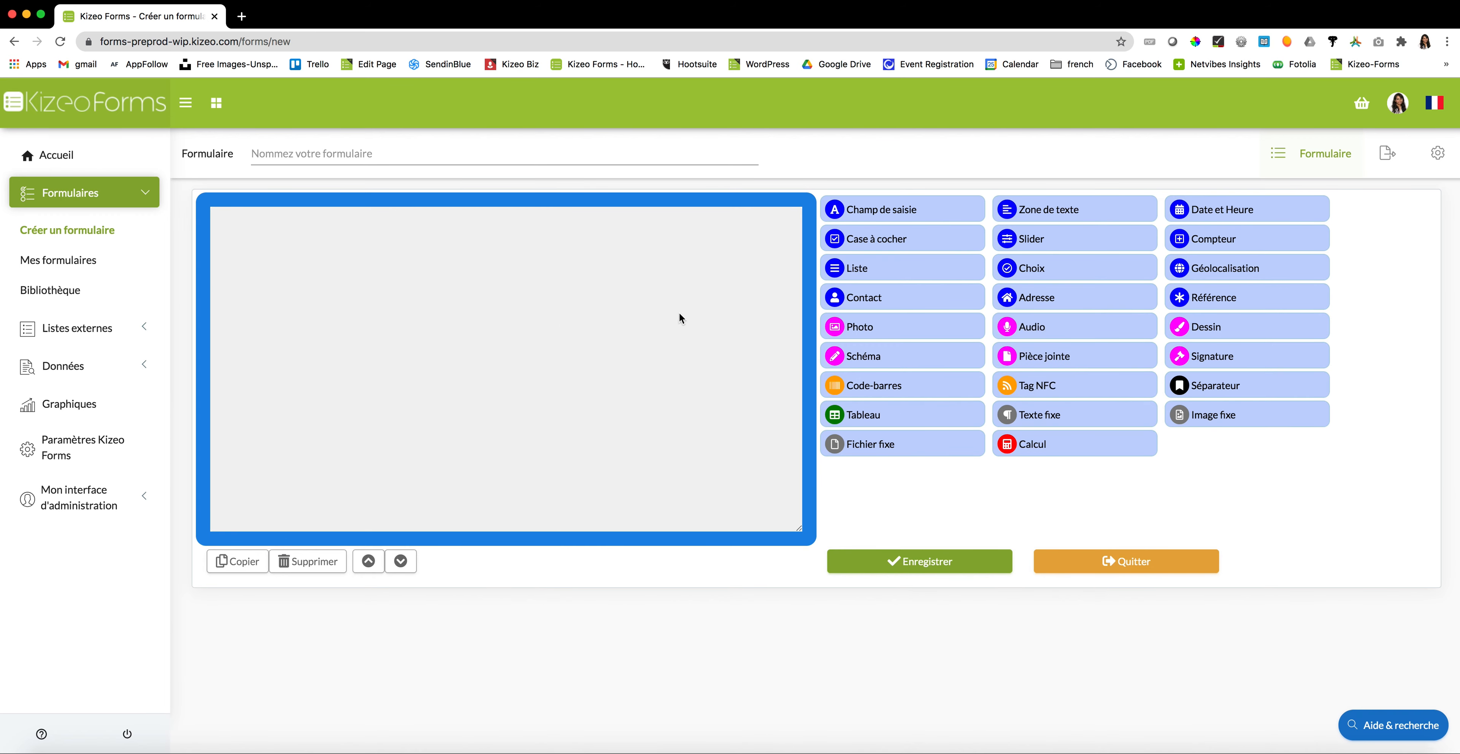
drag(861, 305, 666, 311)
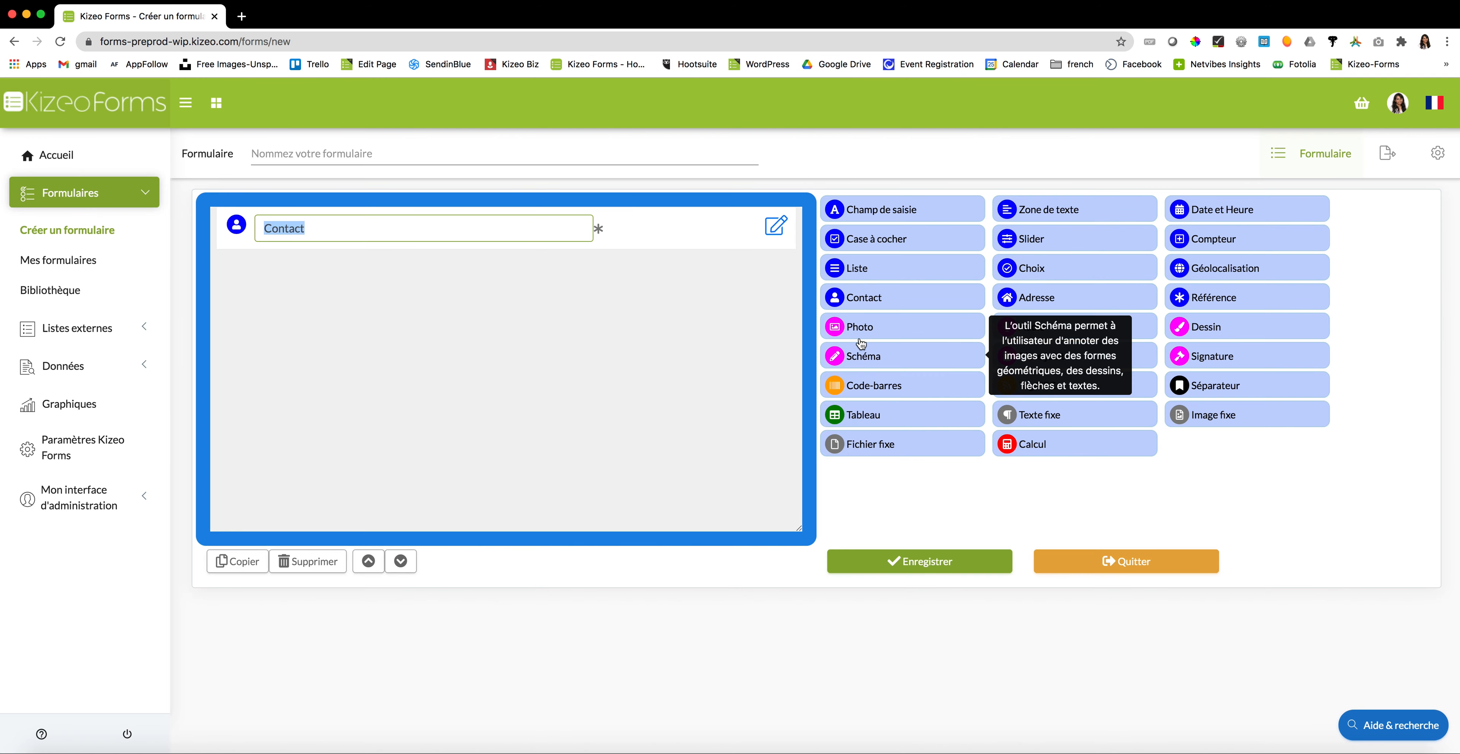
drag(878, 327, 543, 312)
- Name the form "suivi de chantier - 2021" and save it
click(353, 154)
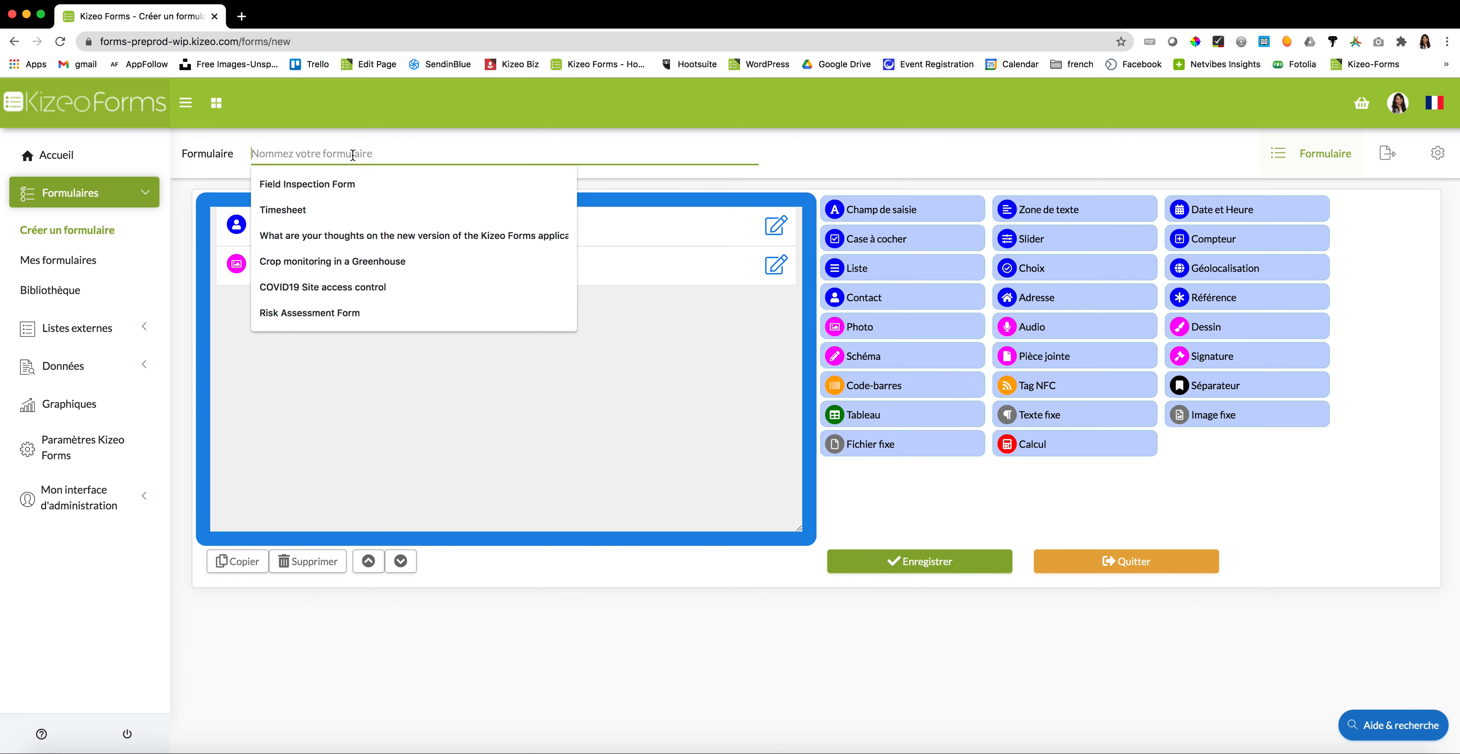
text(s)
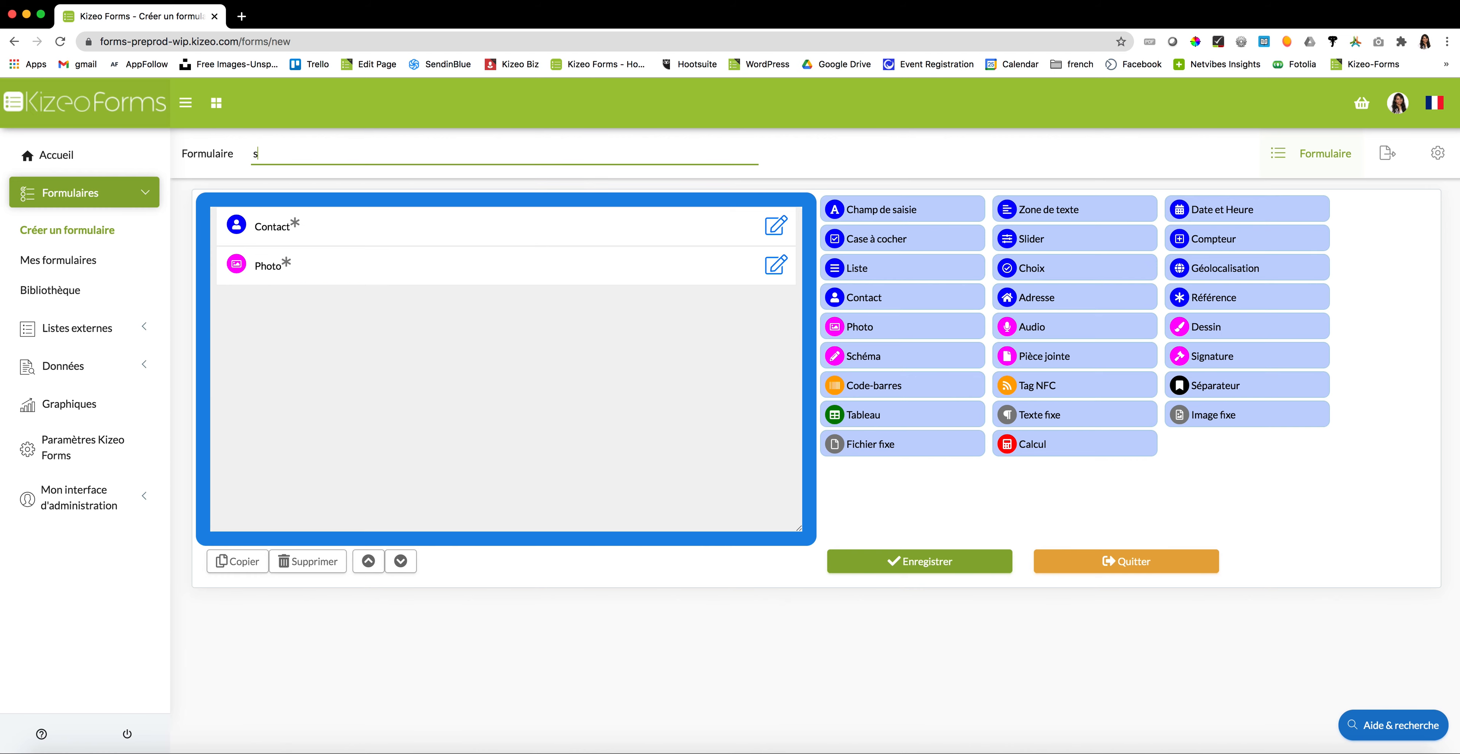
text(uivi de chantier - 2021)
click(908, 562)
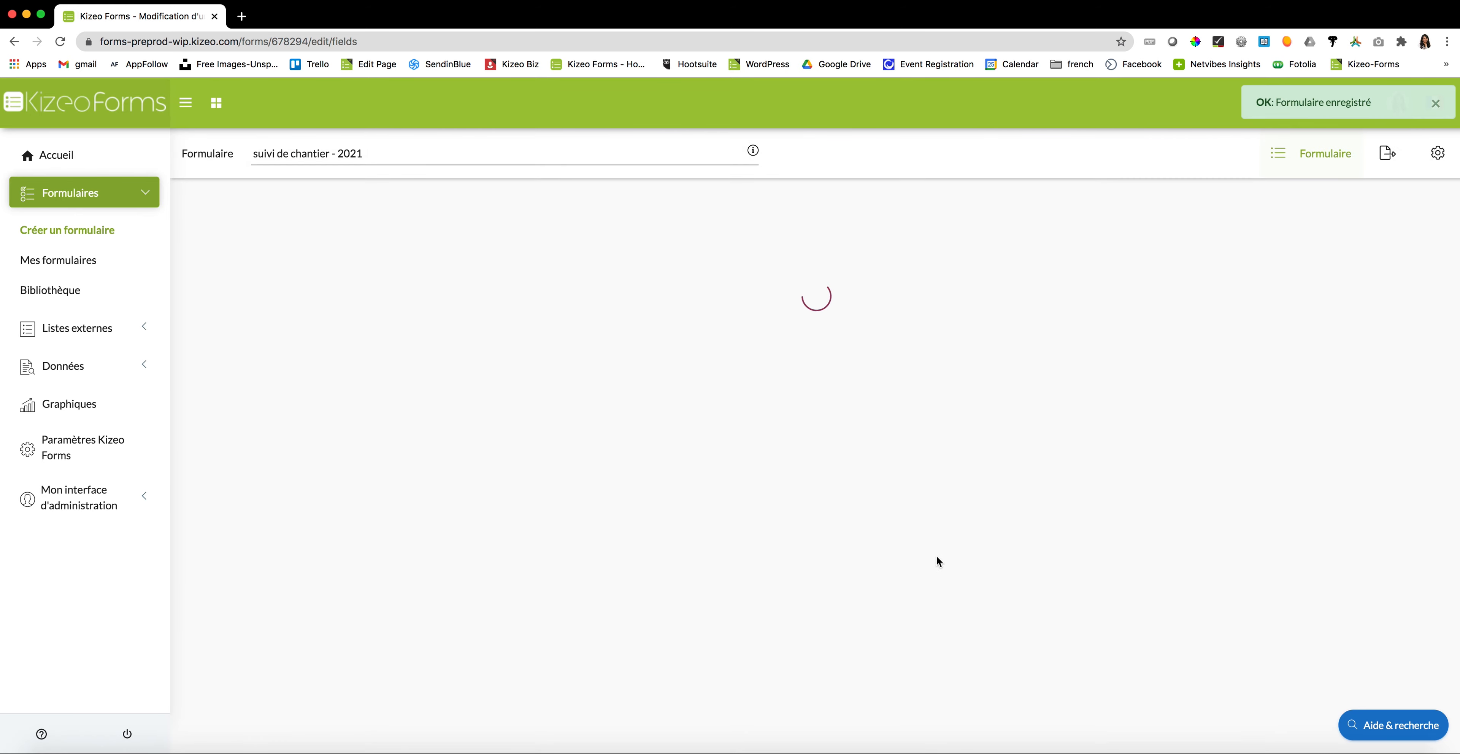
mouse_move(753, 151)
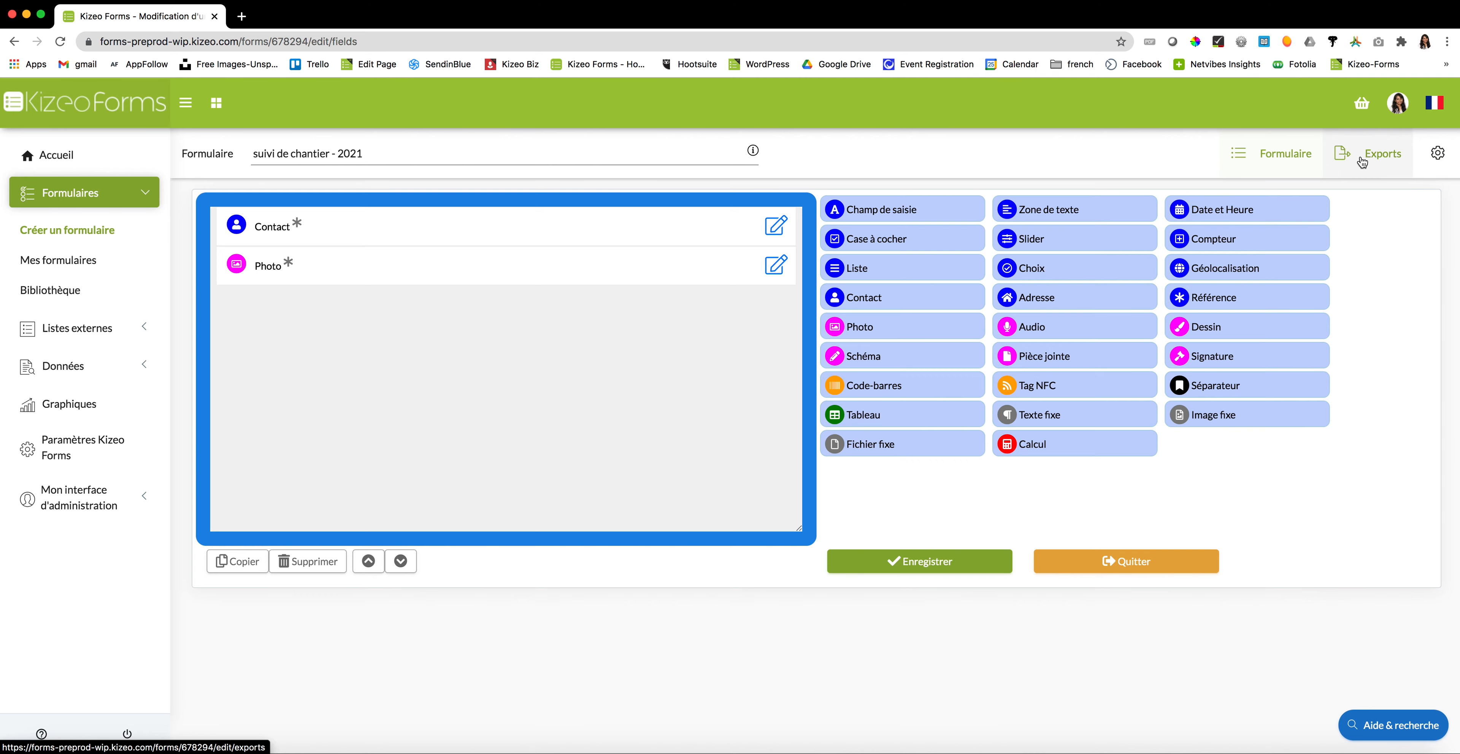
- Open the form's export settings and look through the Unitaire and Liste export types
click(1362, 162)
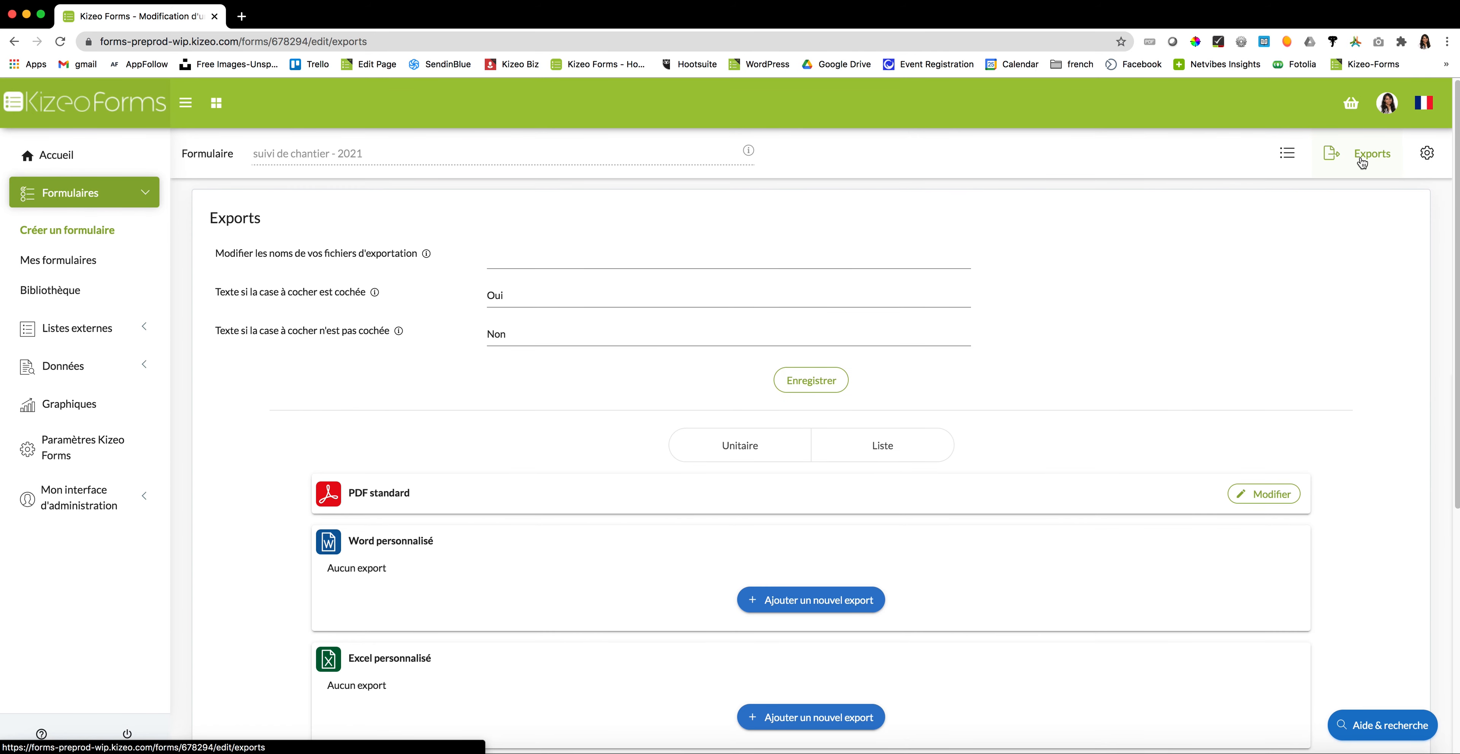
click(752, 449)
click(858, 457)
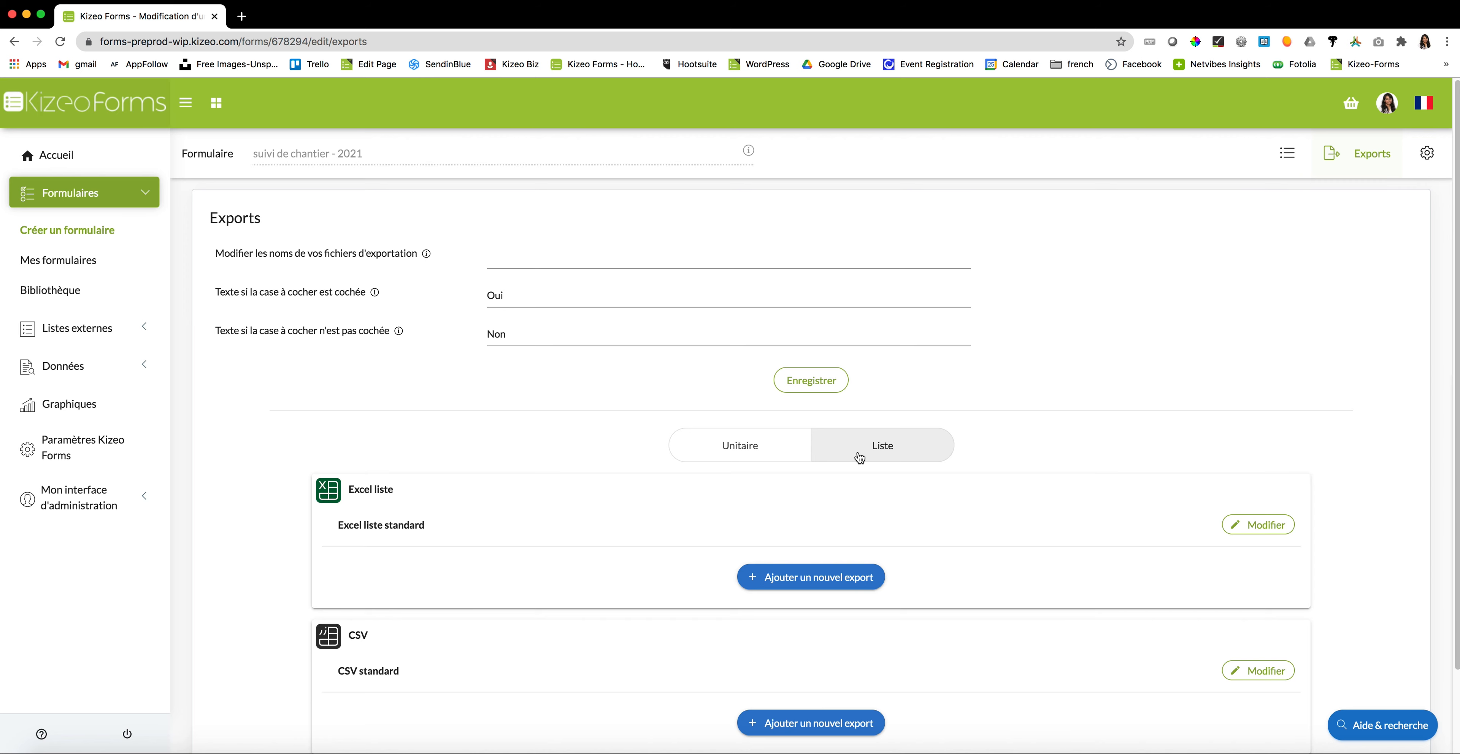
click(788, 460)
scroll(879, 459, down, 2)
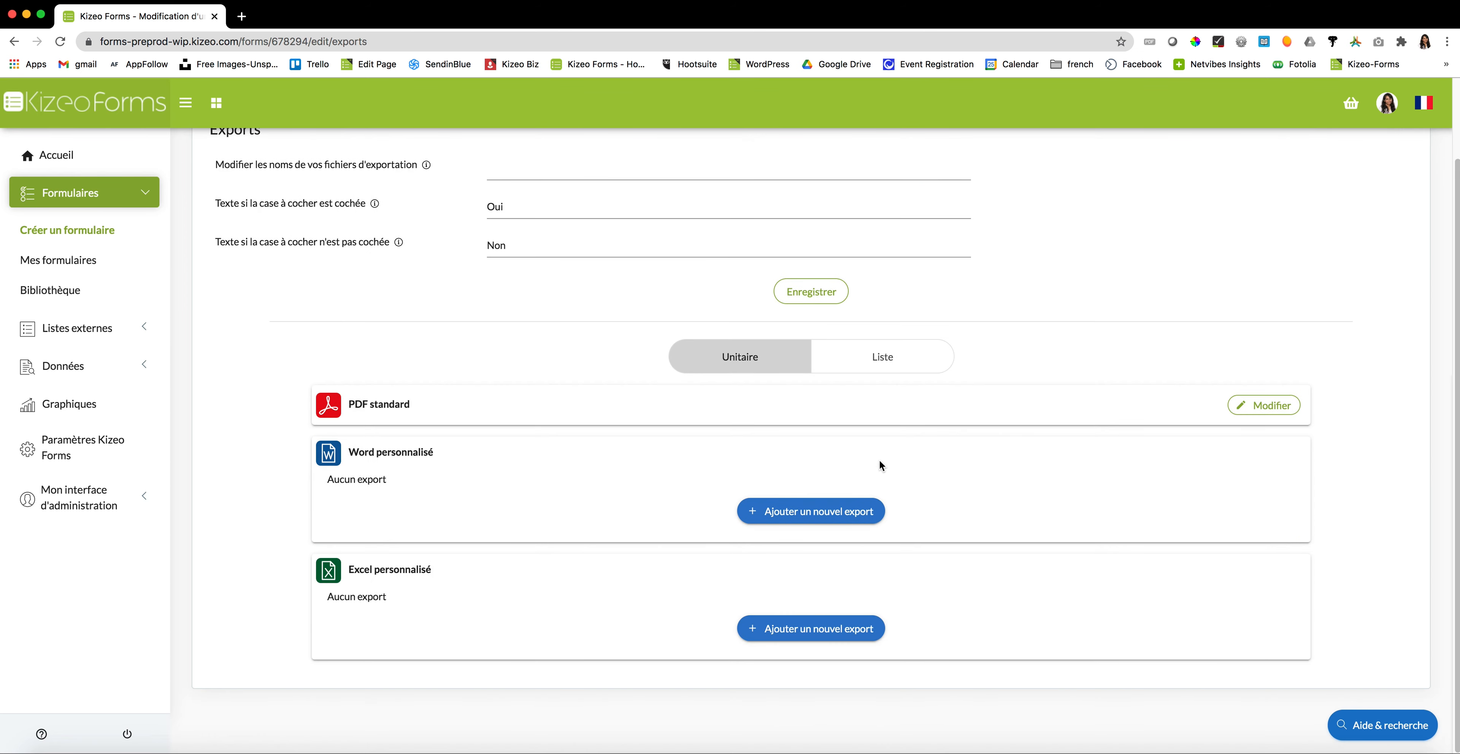
- Review the standard PDF export's options and first-page editor, and save its configuration
click(1248, 410)
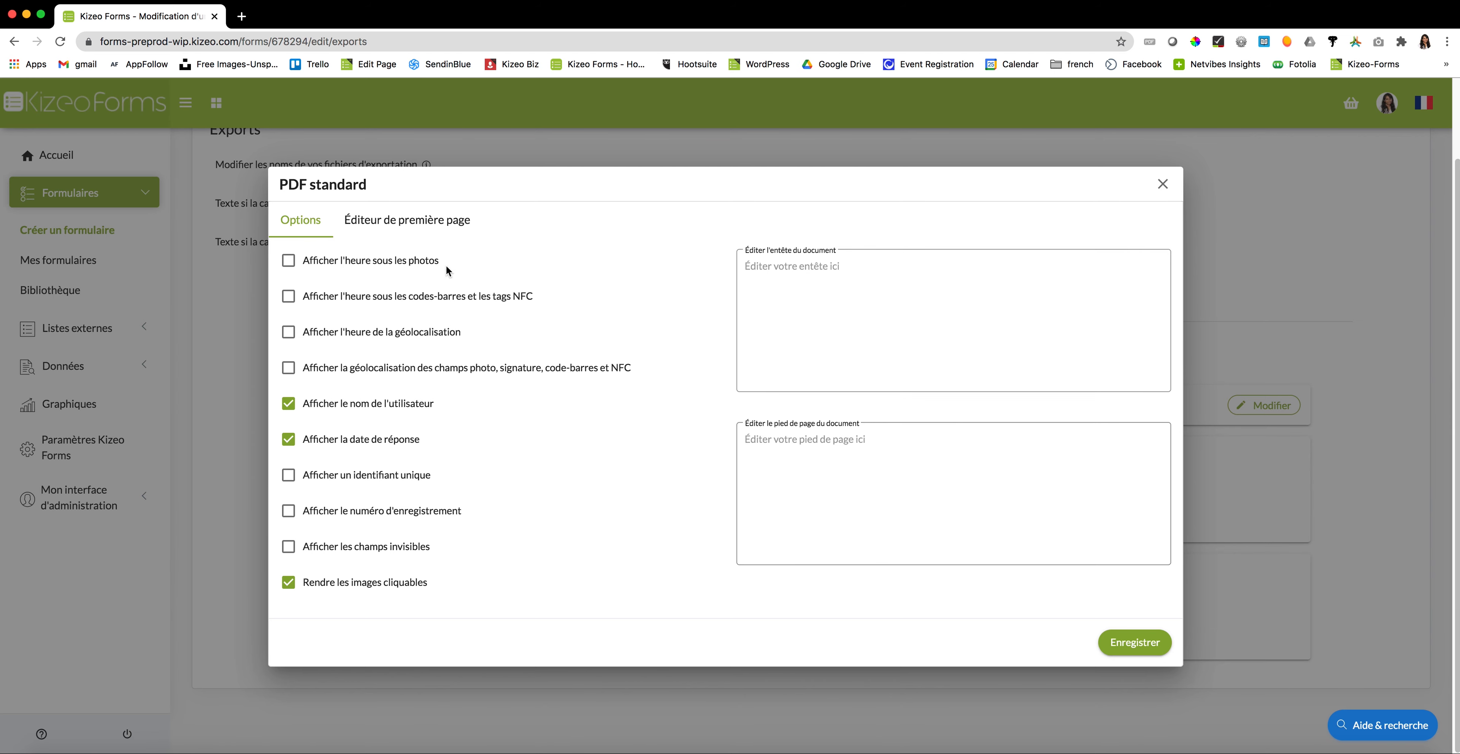
click(407, 220)
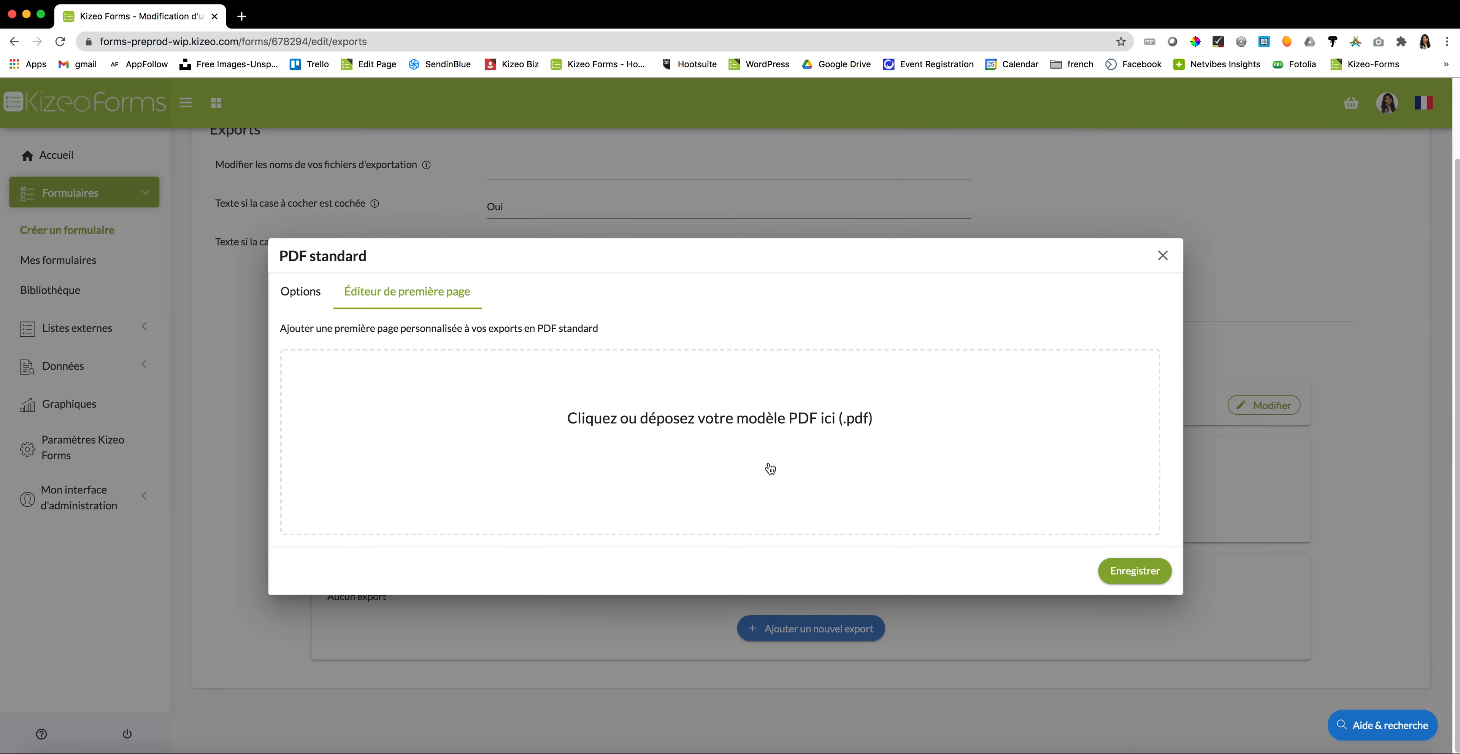
click(1148, 569)
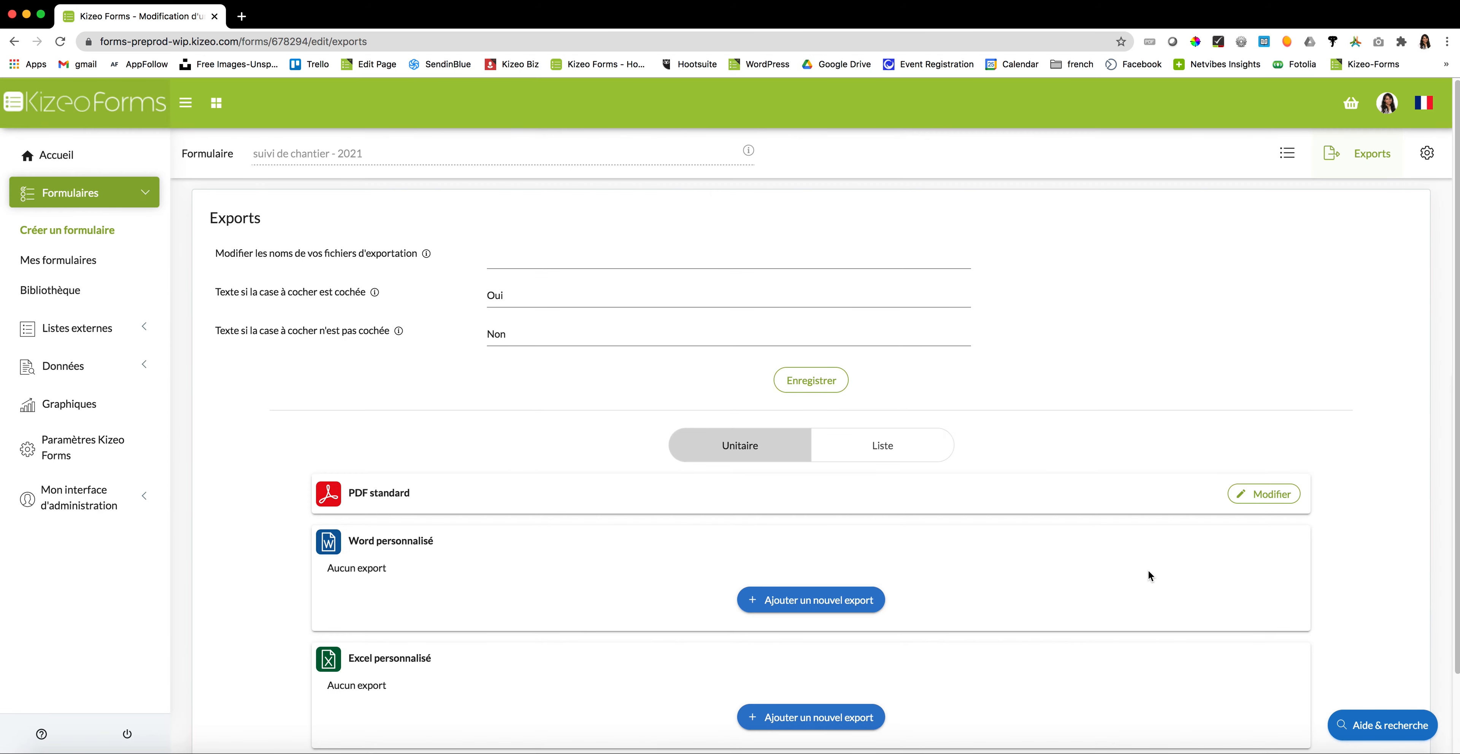
- Add a custom Word export using the test.docx template from Downloads, save it and check its export identifier
scroll(1148, 569, down, 3)
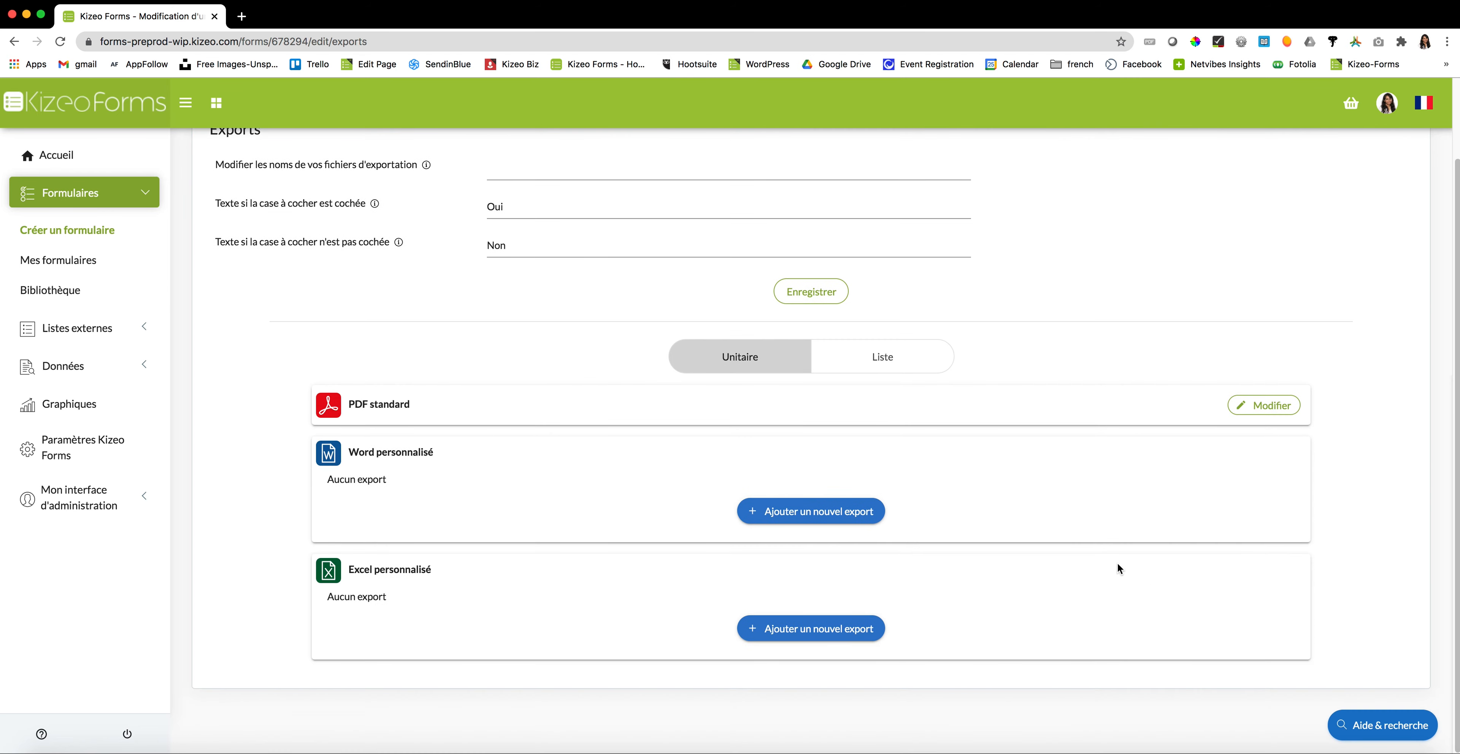
click(816, 514)
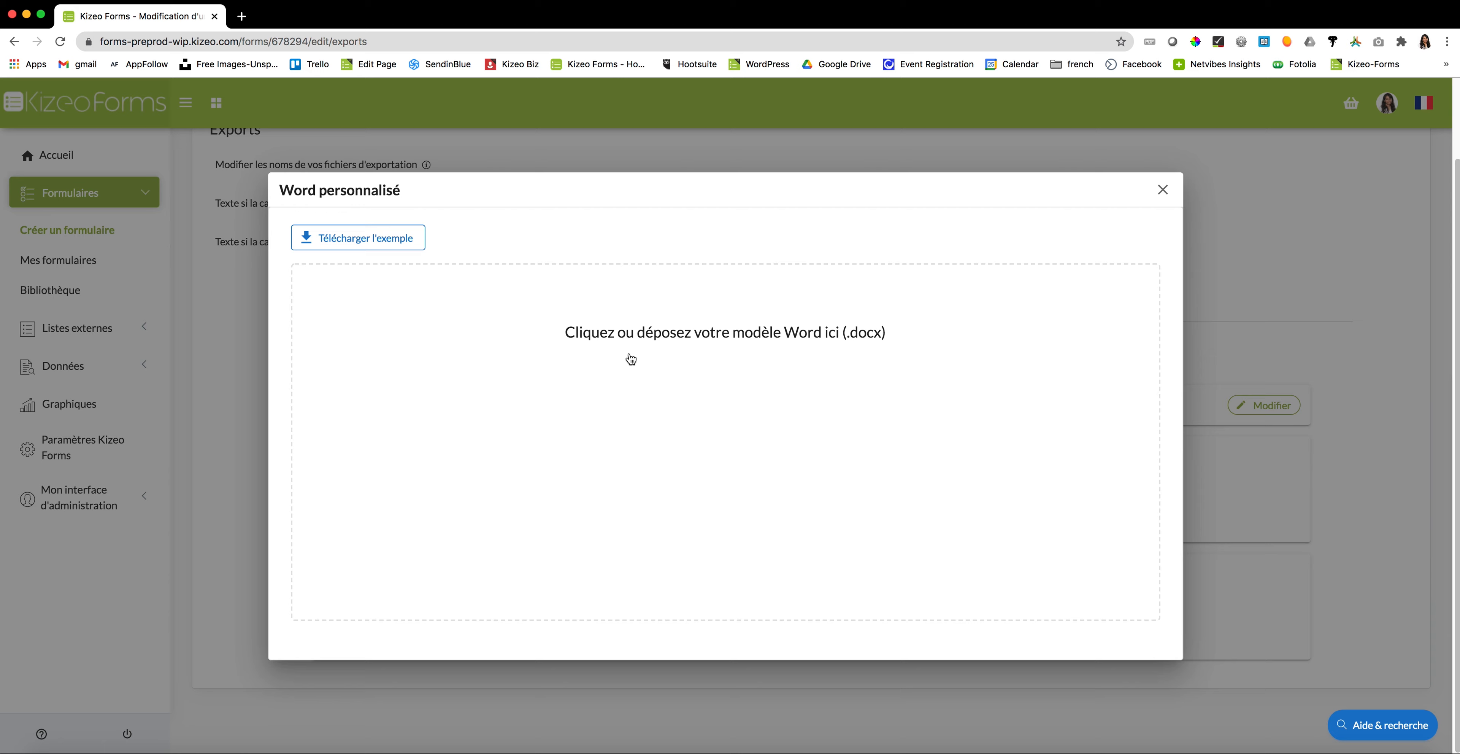
click(684, 342)
click(627, 117)
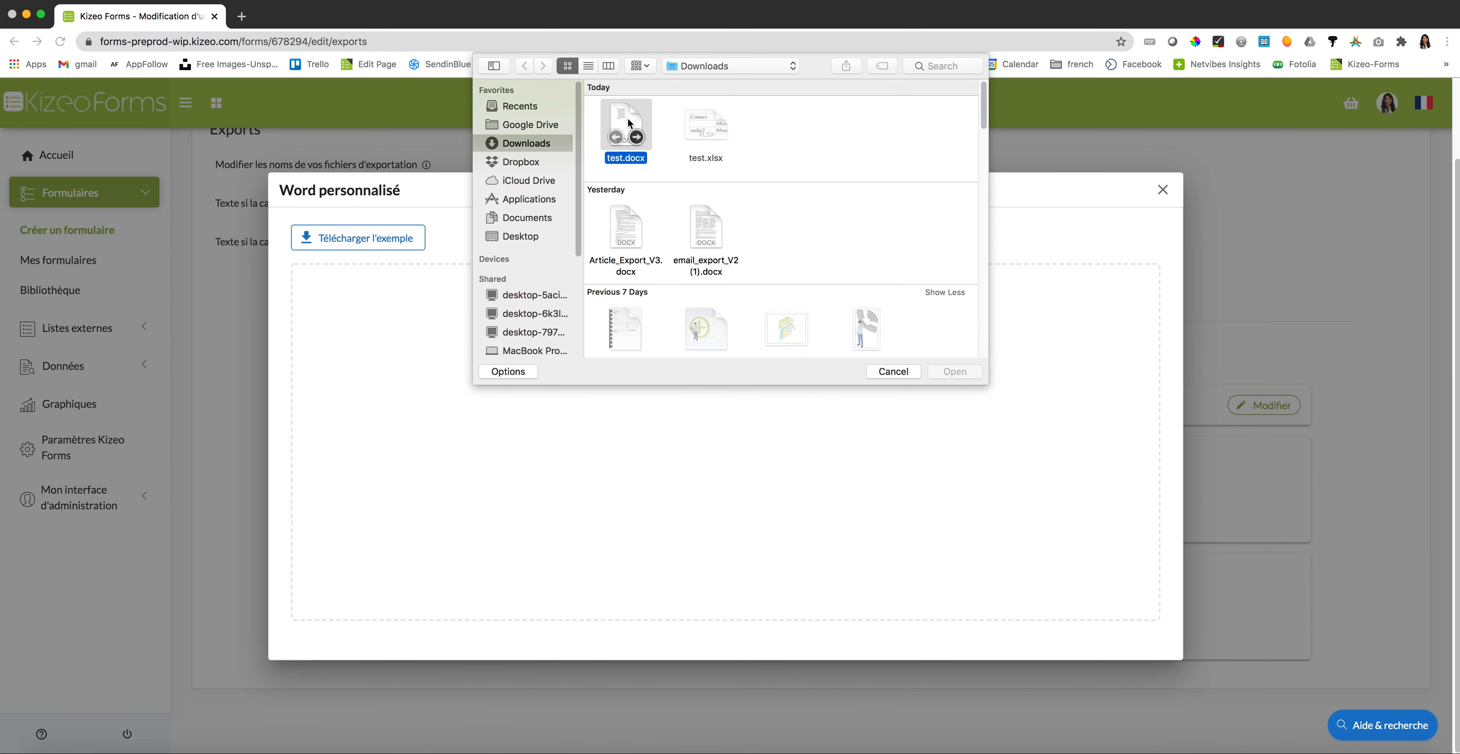
click(955, 371)
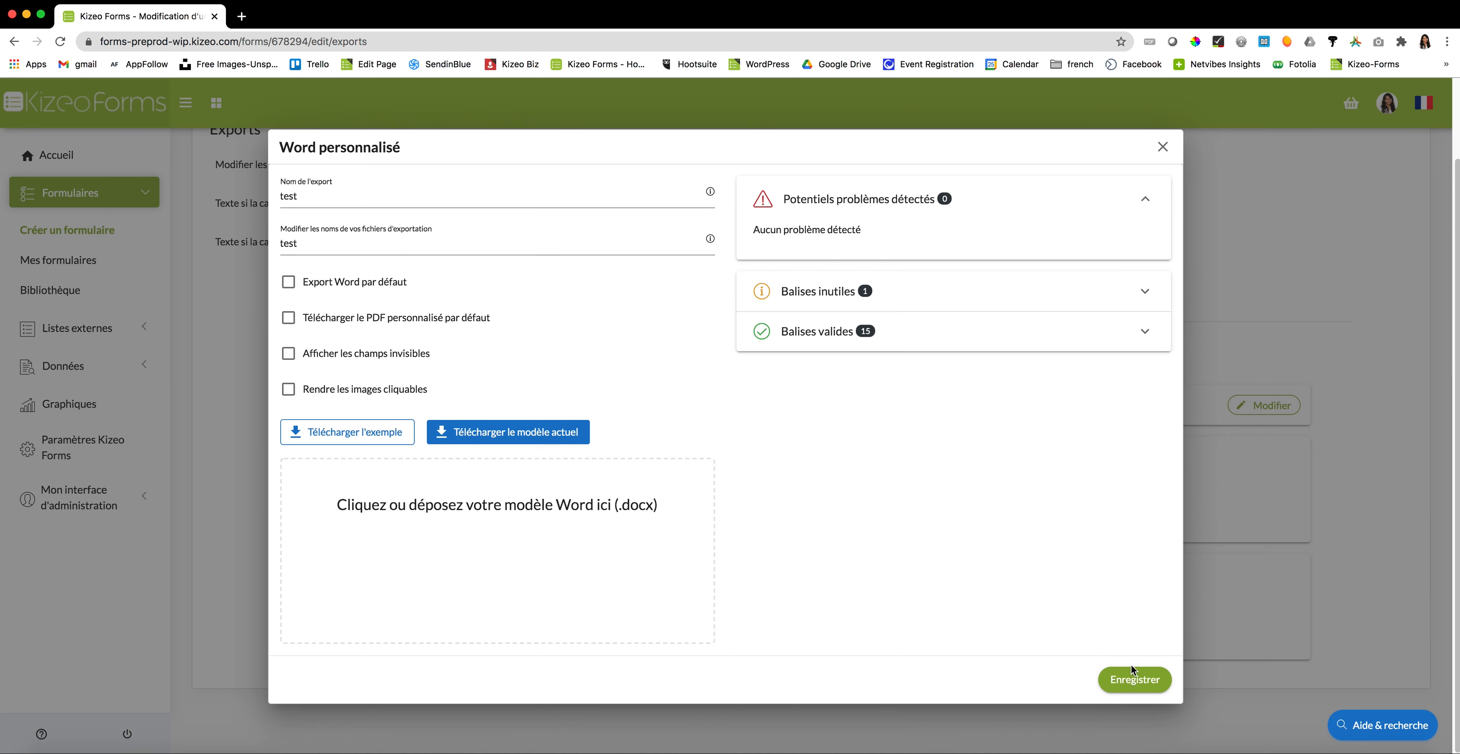
click(1115, 676)
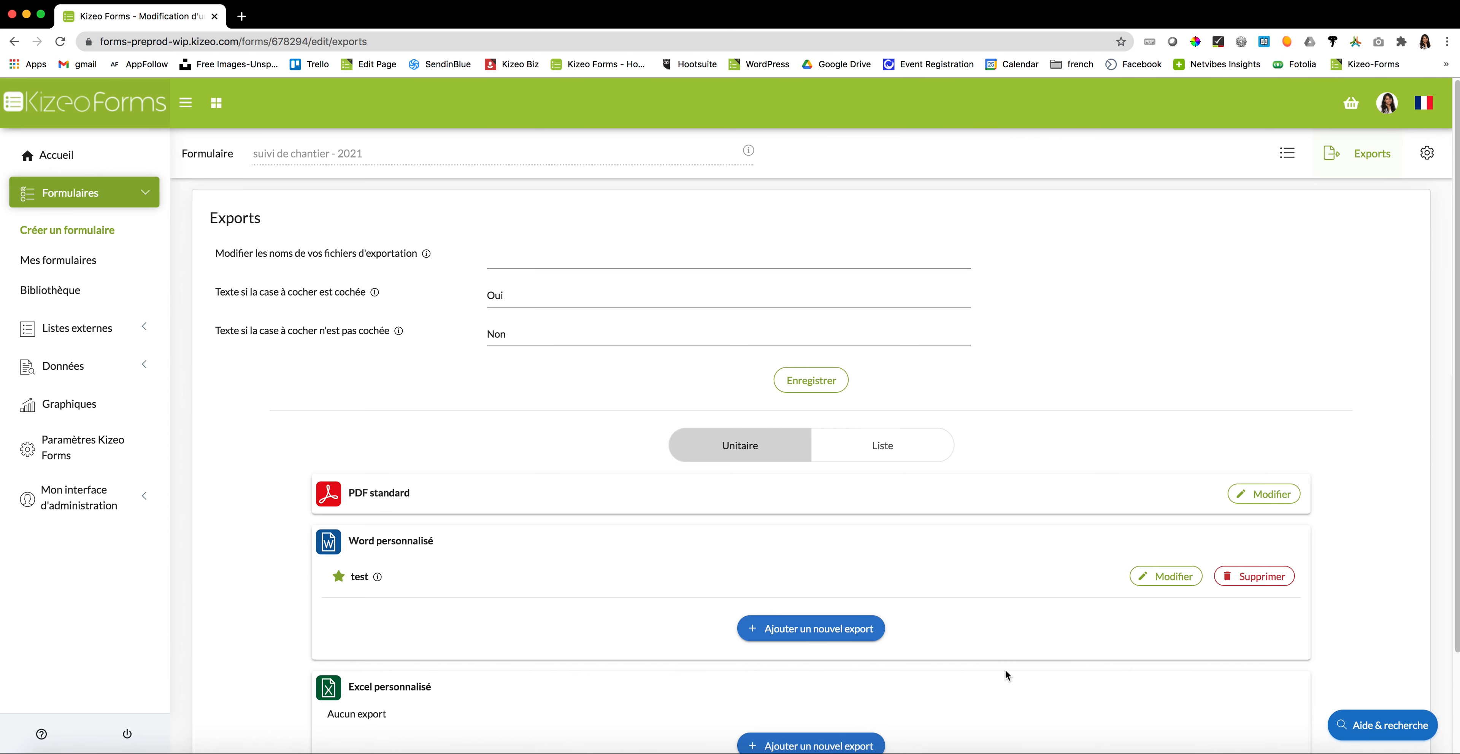
scroll(1005, 668, down, 1)
mouse_move(379, 554)
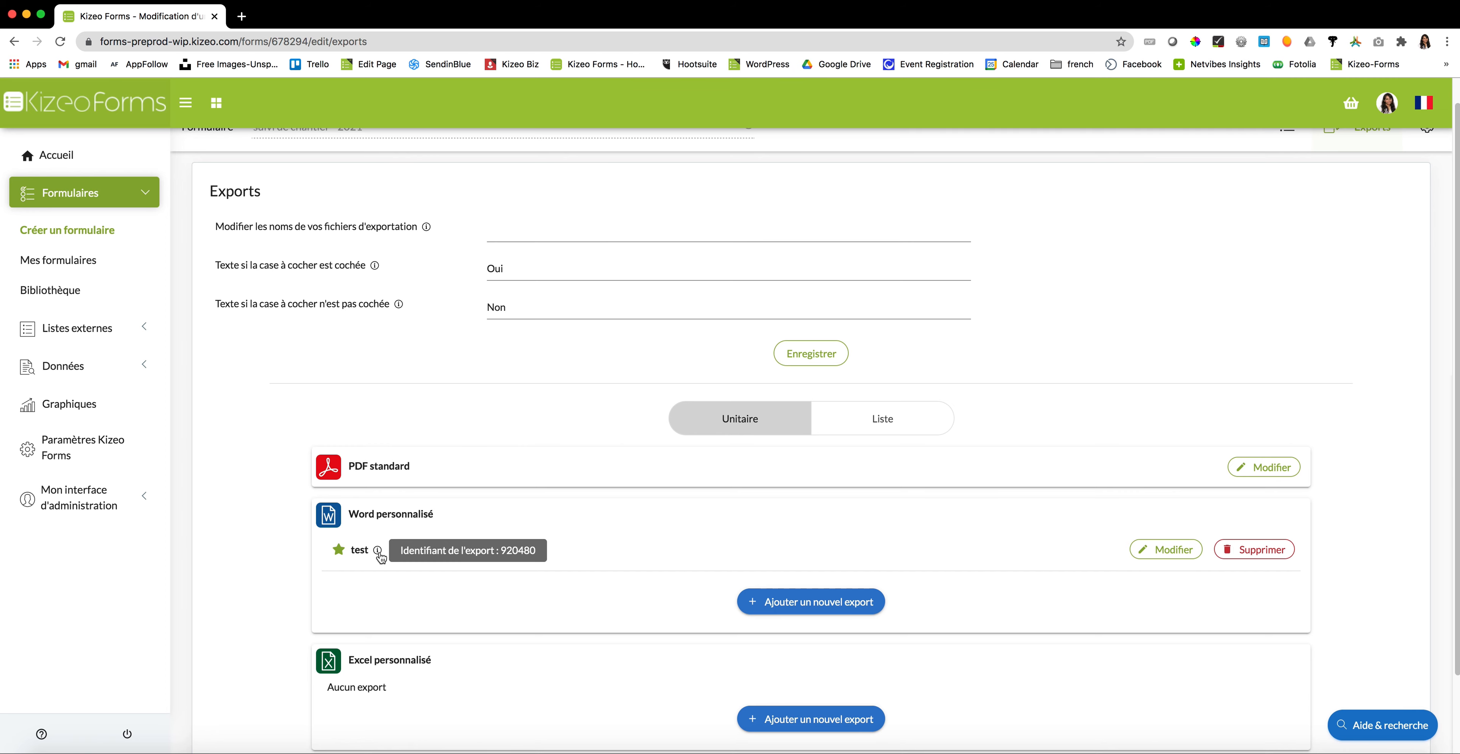
- Add a custom Excel export using the test.xlsx template from Downloads and save it
scroll(559, 556, down, 3)
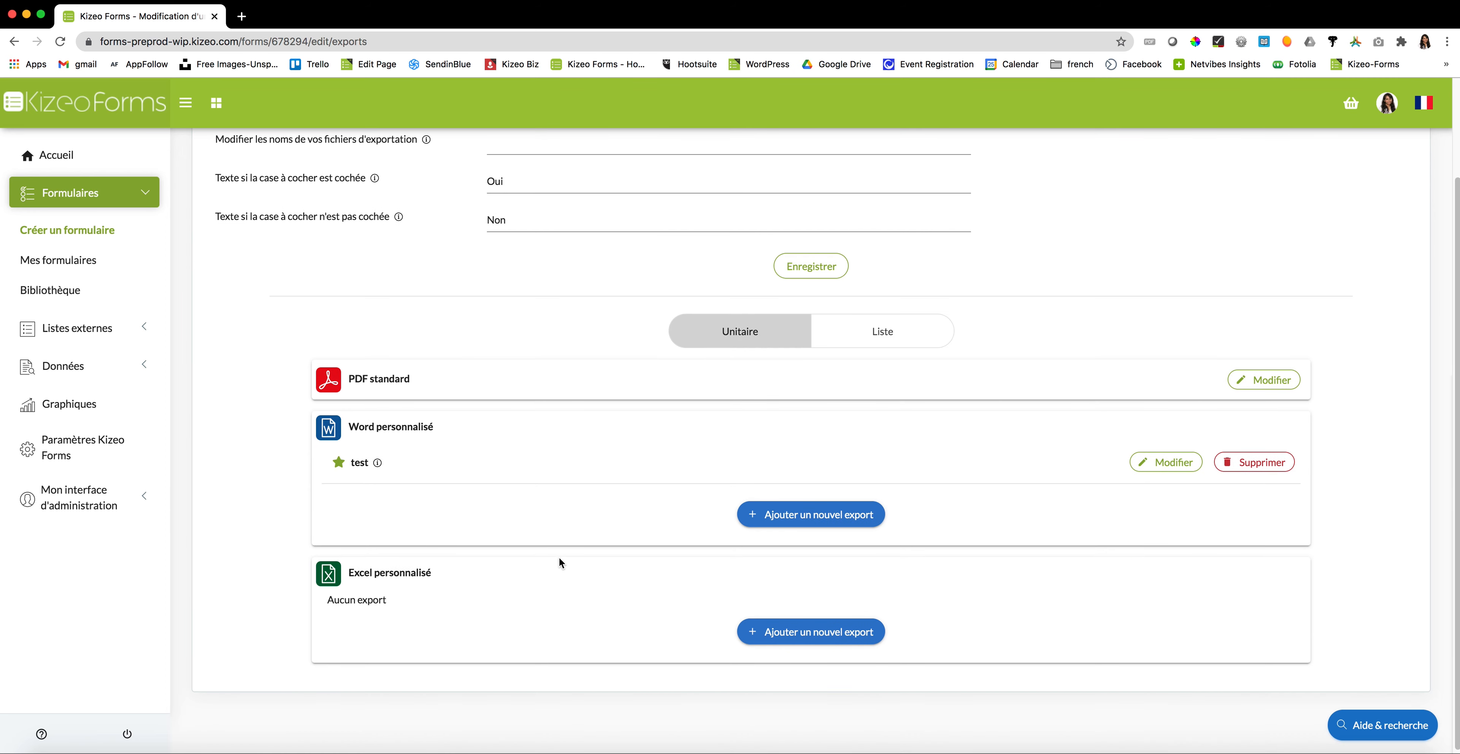
click(855, 640)
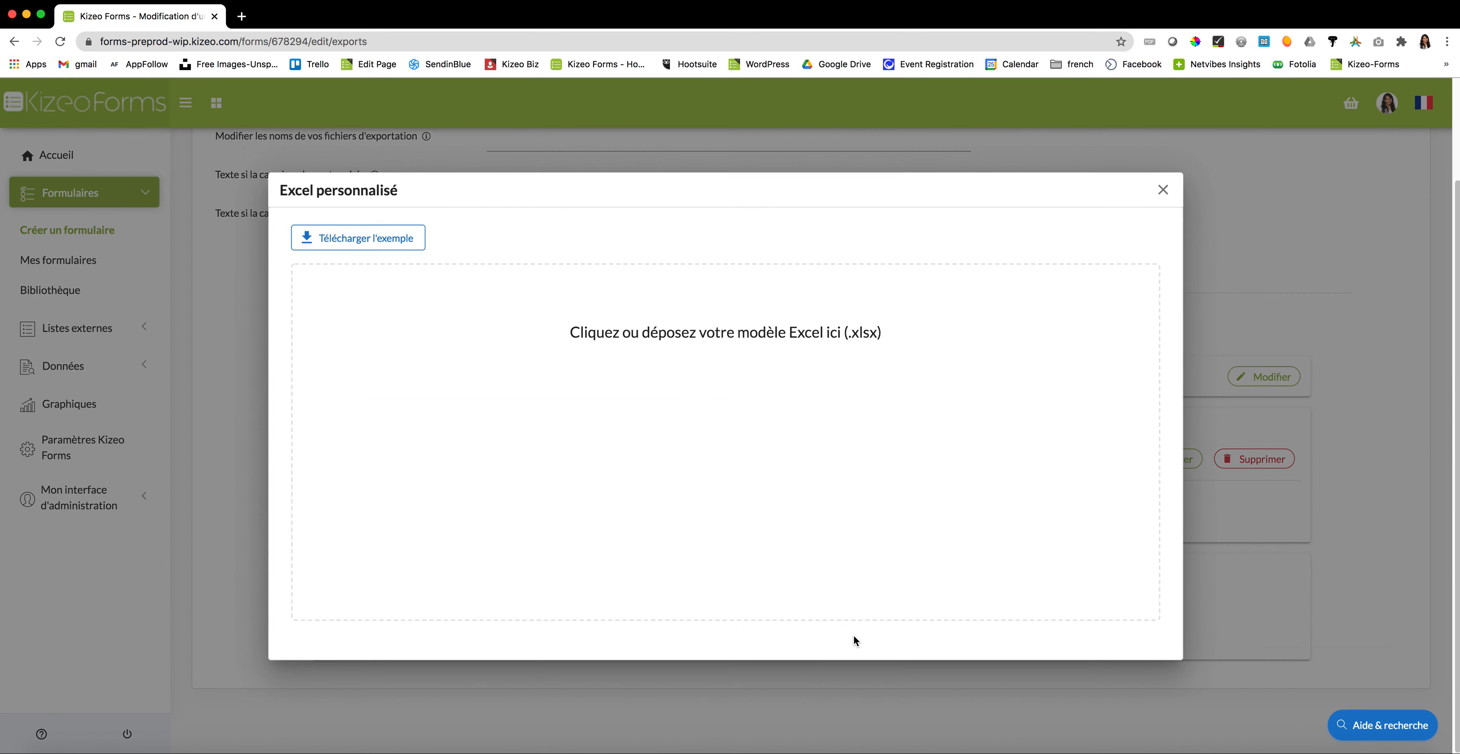
click(717, 370)
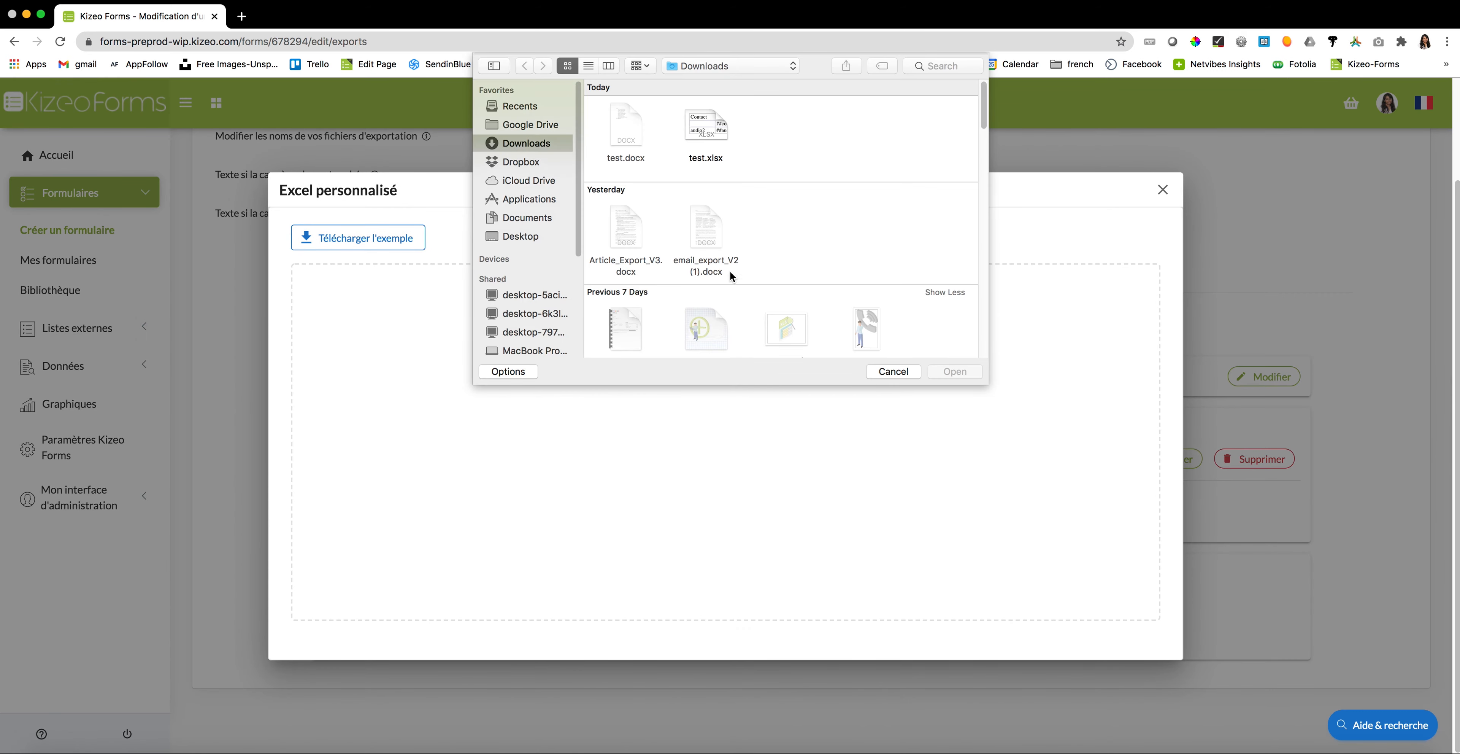
click(964, 372)
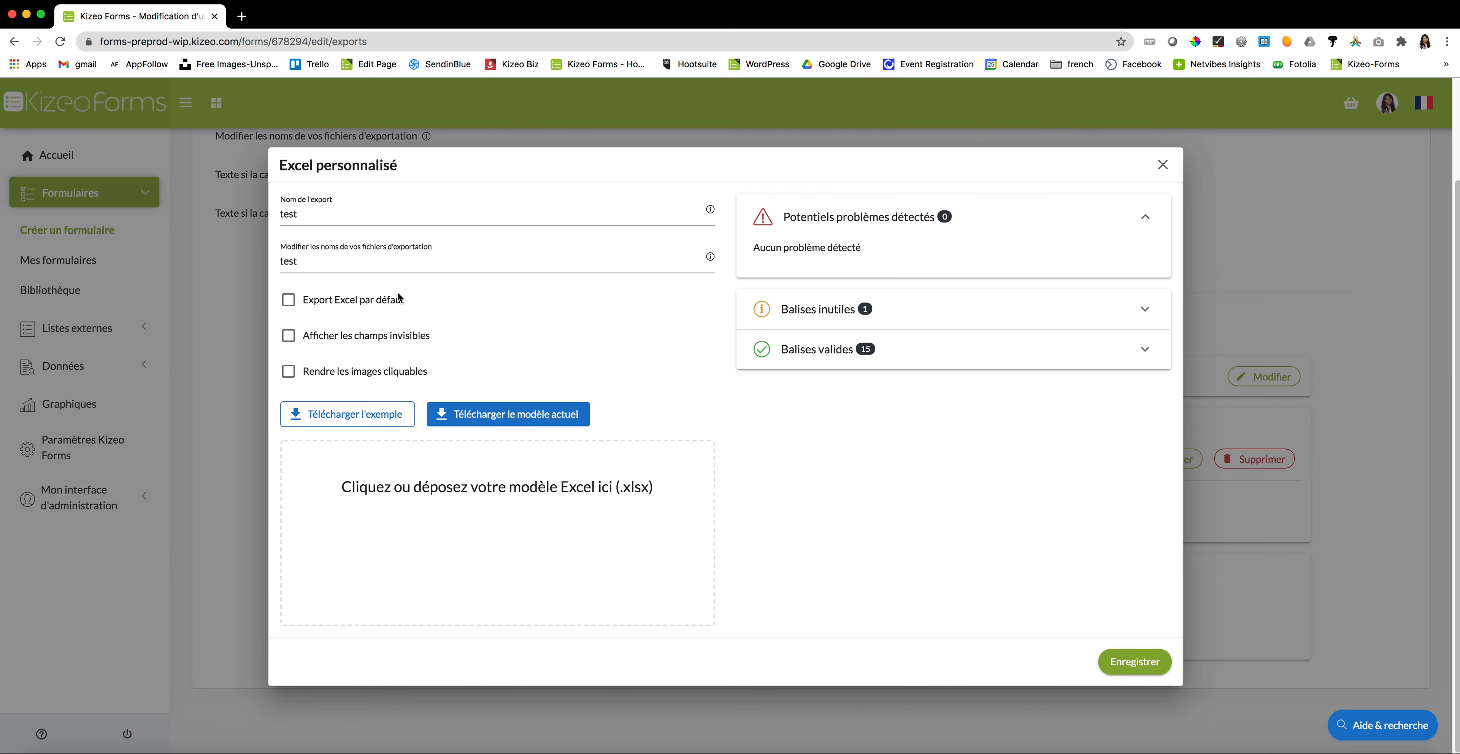
click(1126, 659)
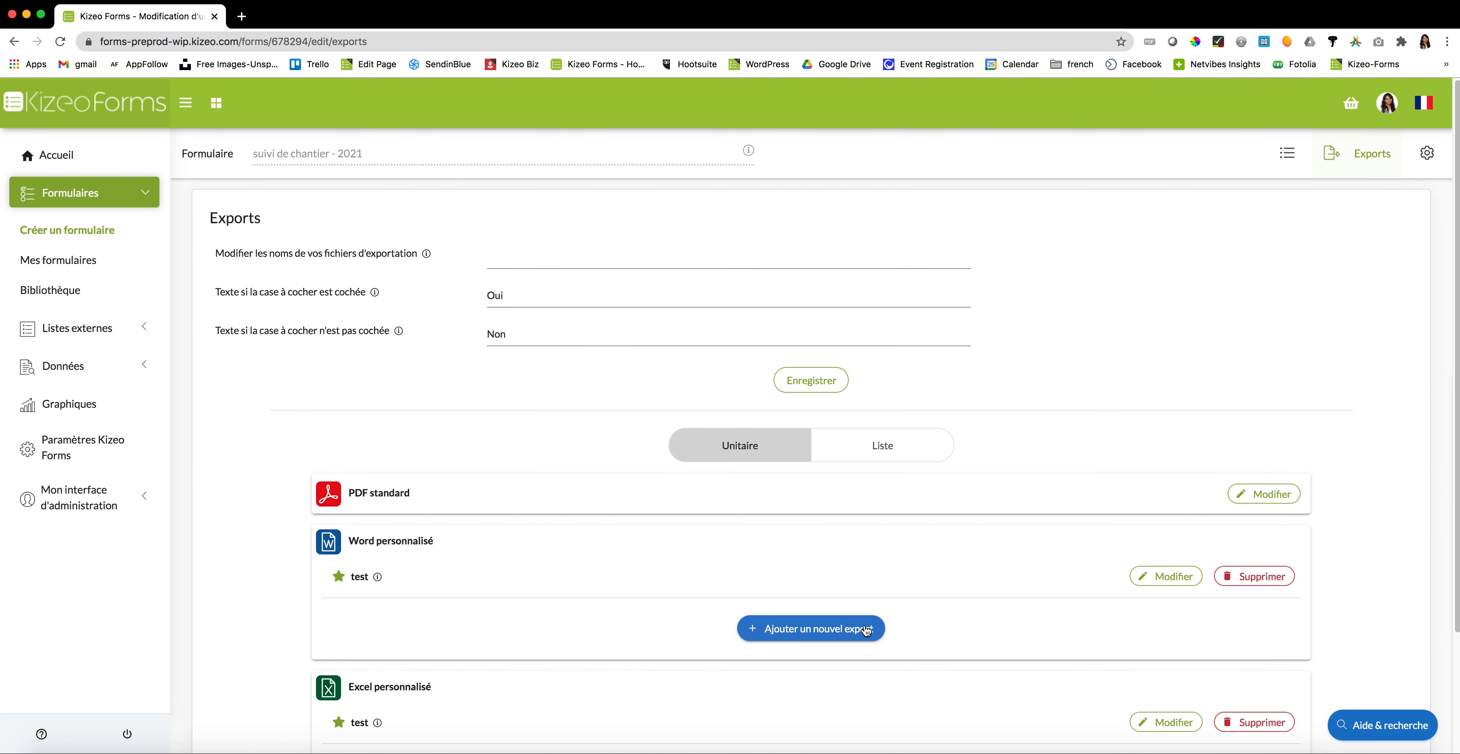
- Check the custom Excel export's identifier and view the Liste exports
scroll(1126, 659, down, 3)
mouse_move(378, 577)
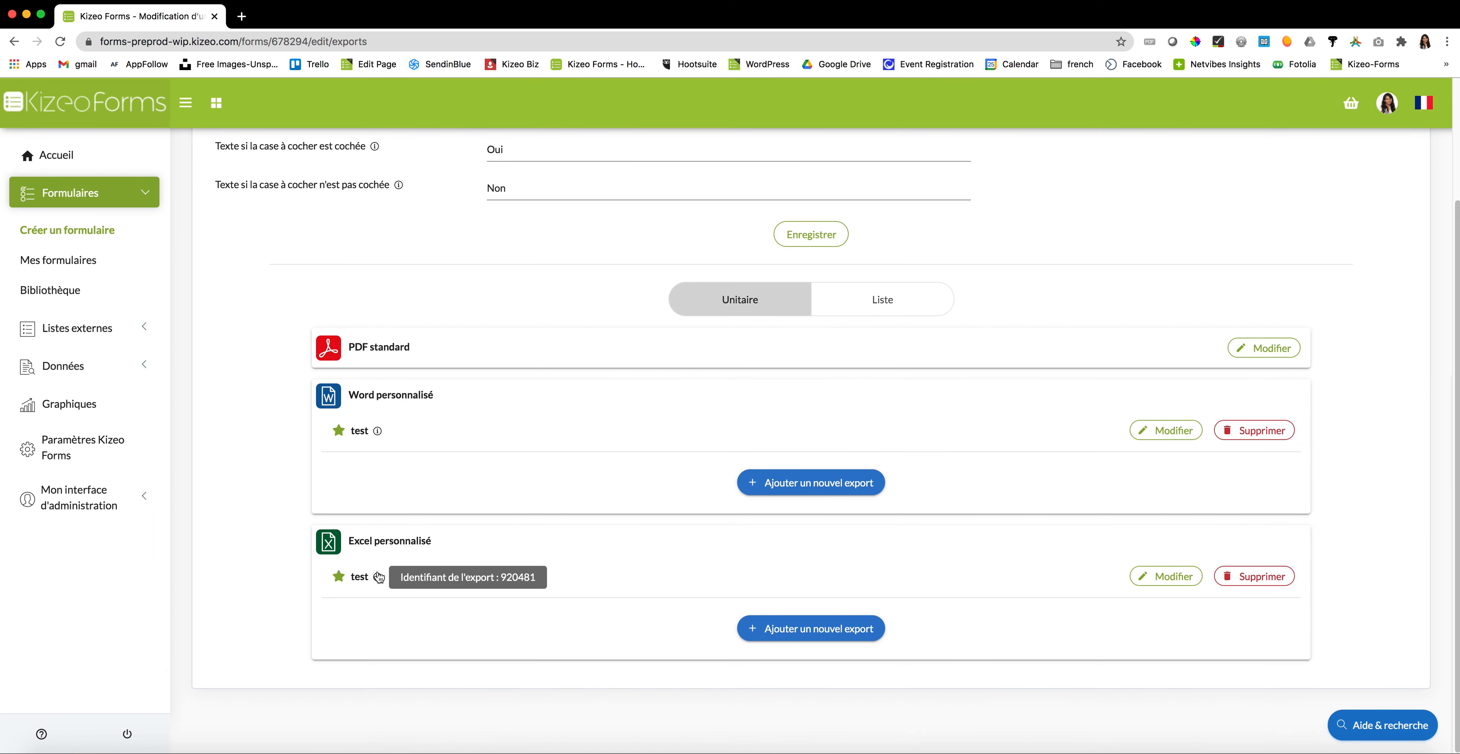
click(896, 301)
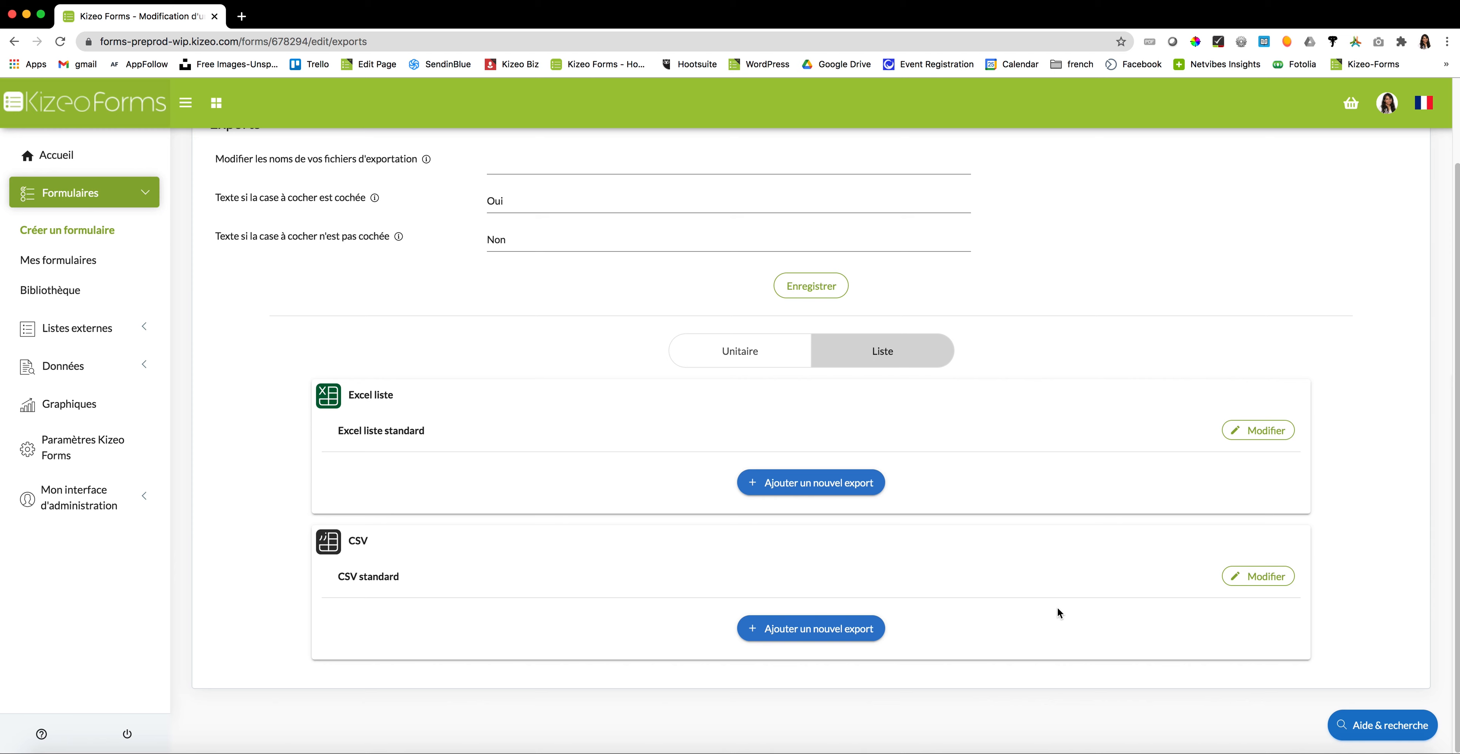
scroll(1058, 605, up, 3)
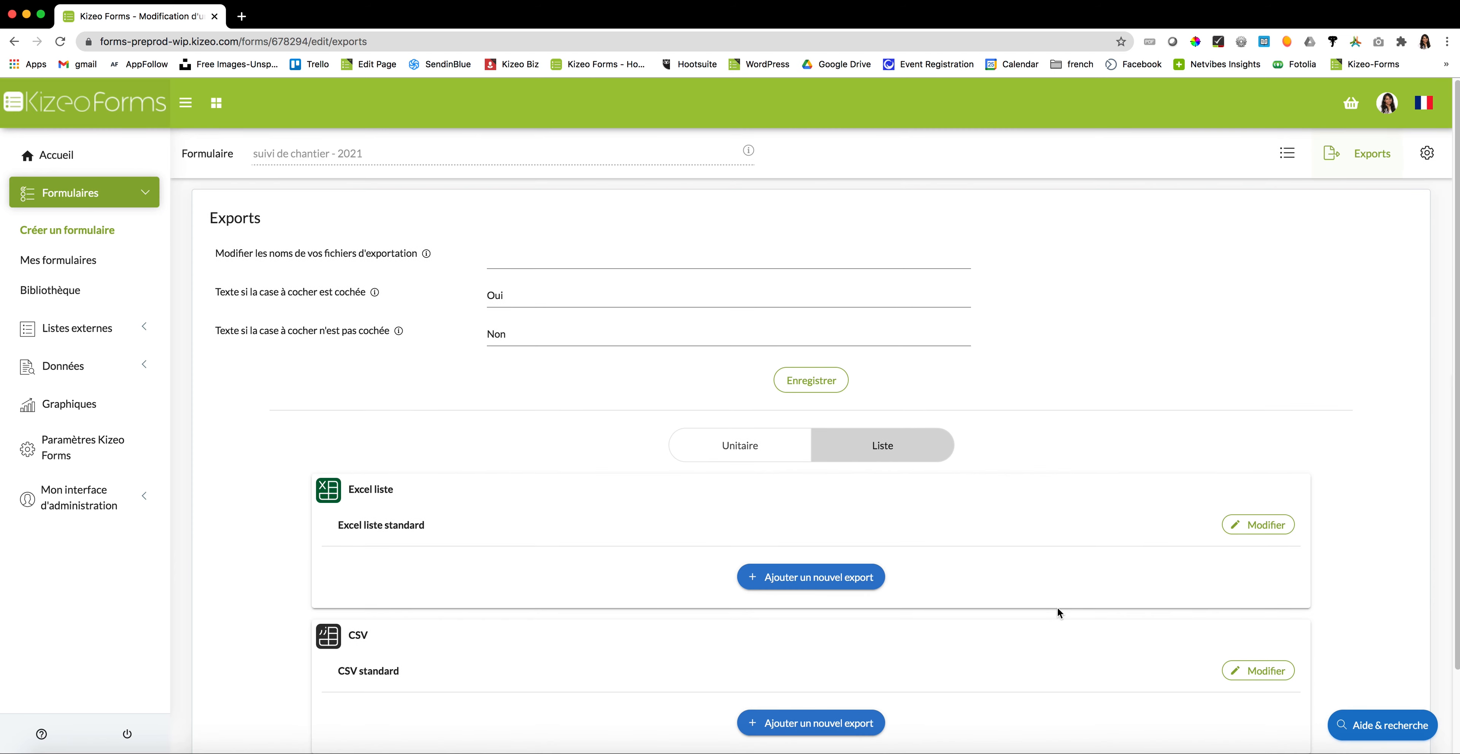
- Open the form's options, review the Email and Dropbox settings, and save the options
click(1432, 160)
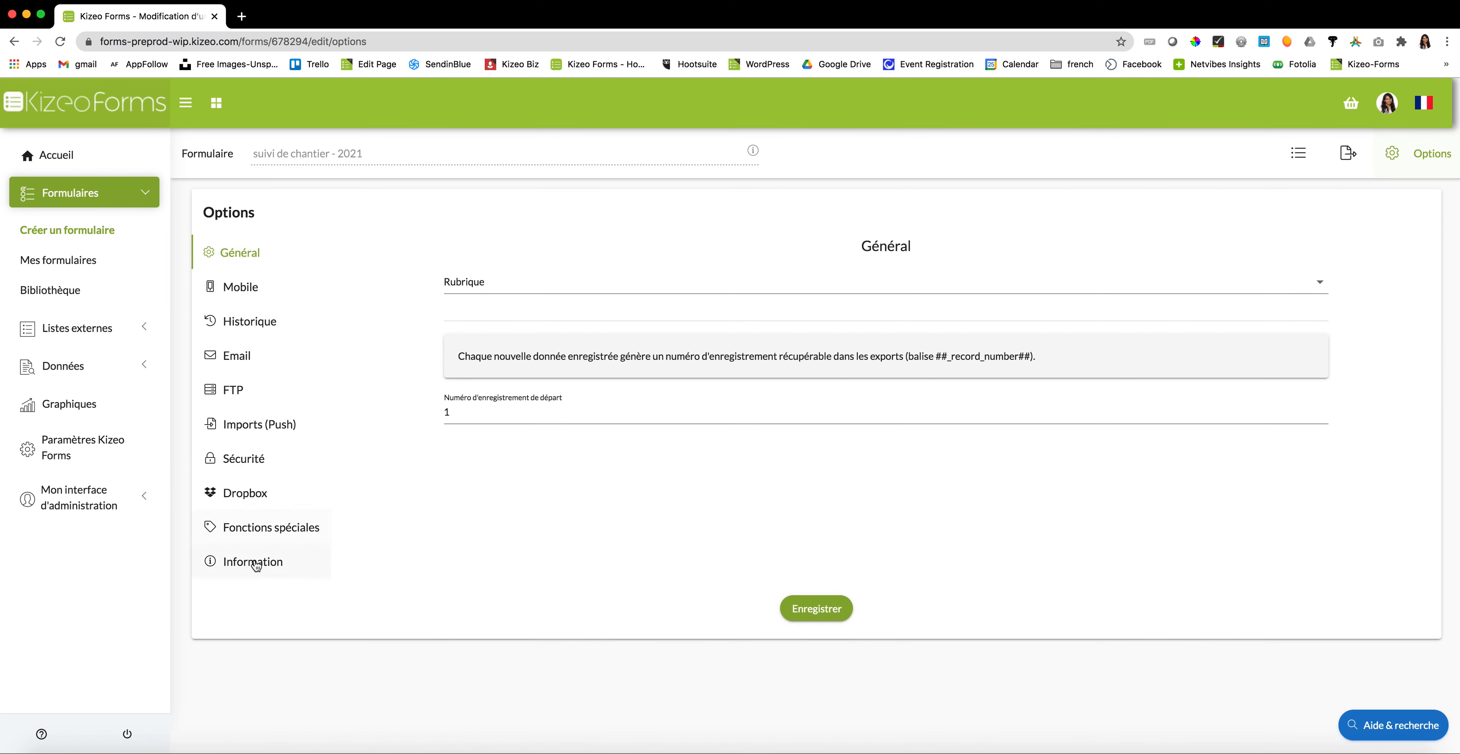
click(230, 357)
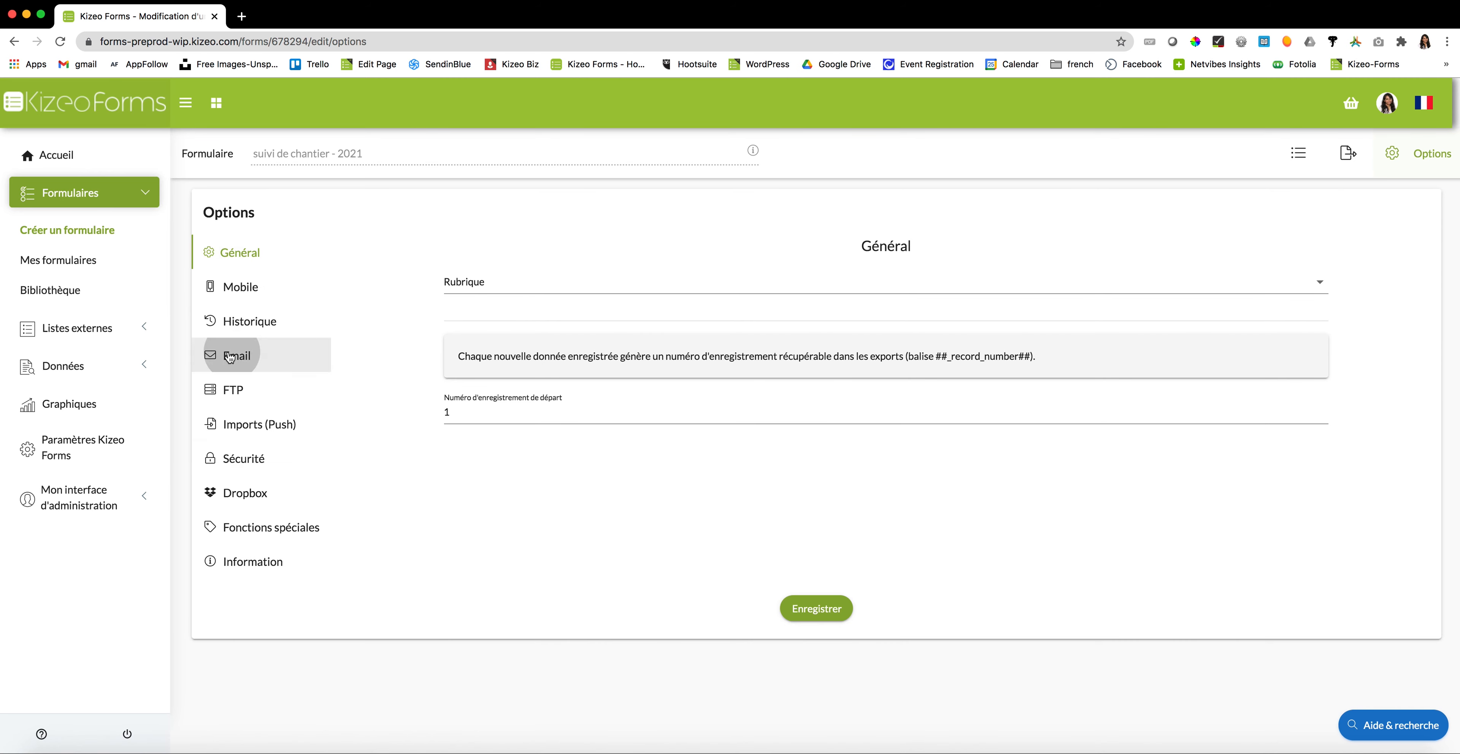
click(242, 503)
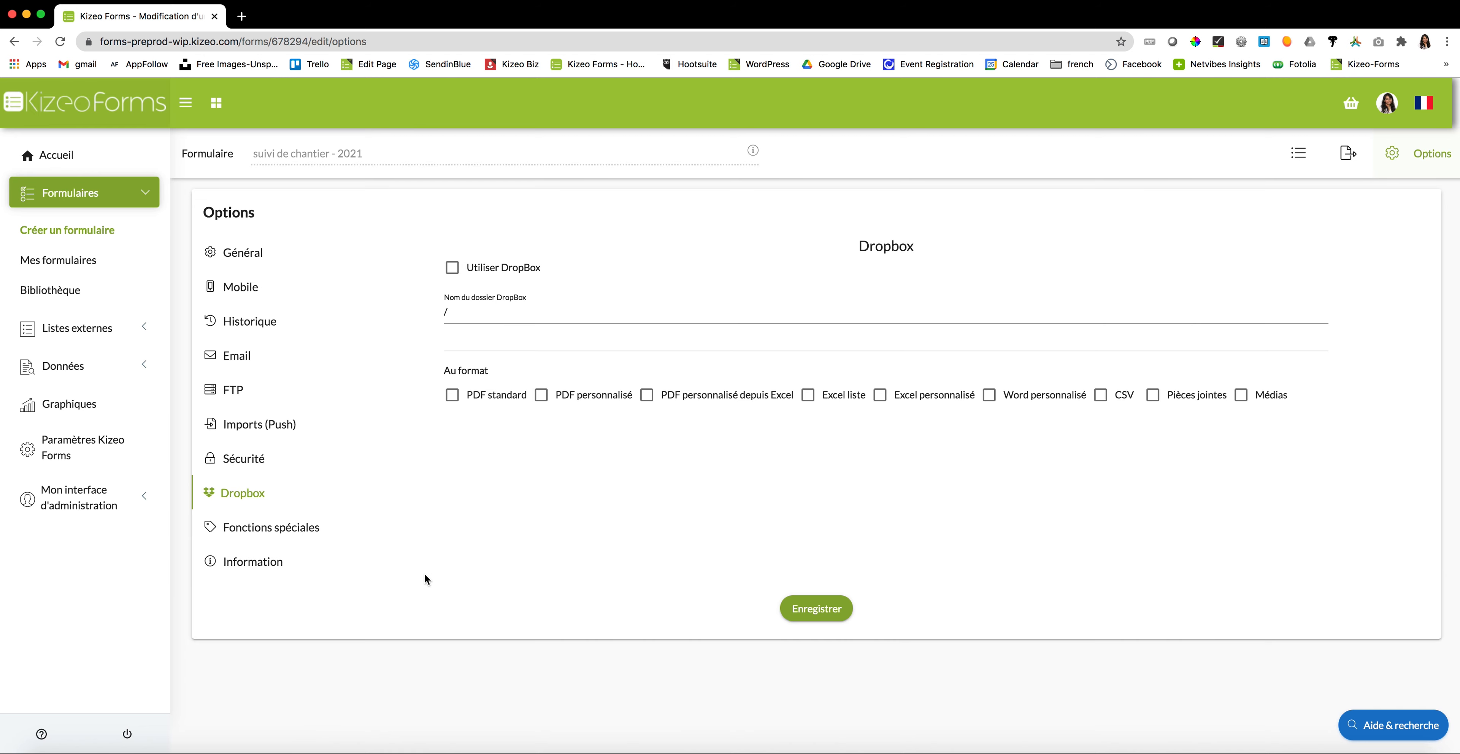
click(817, 610)
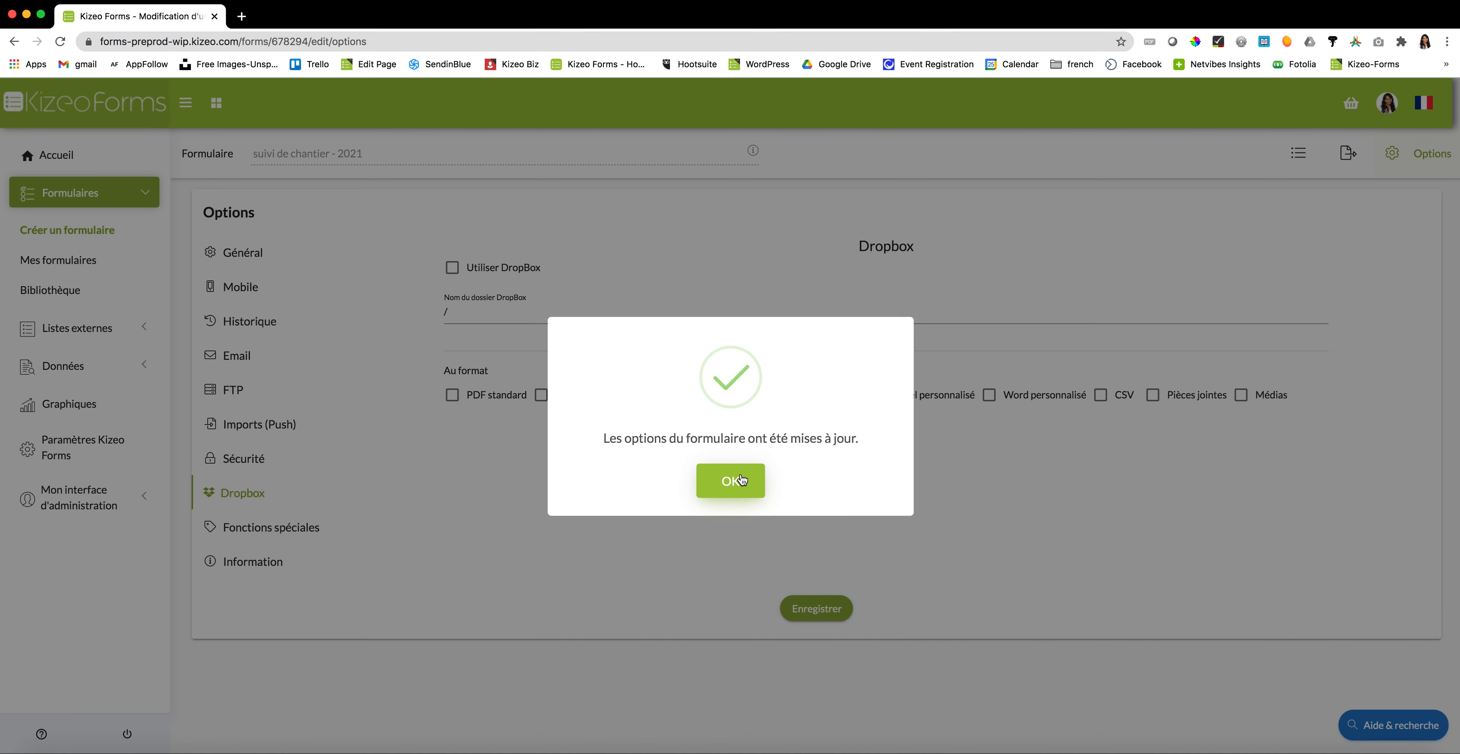
click(740, 480)
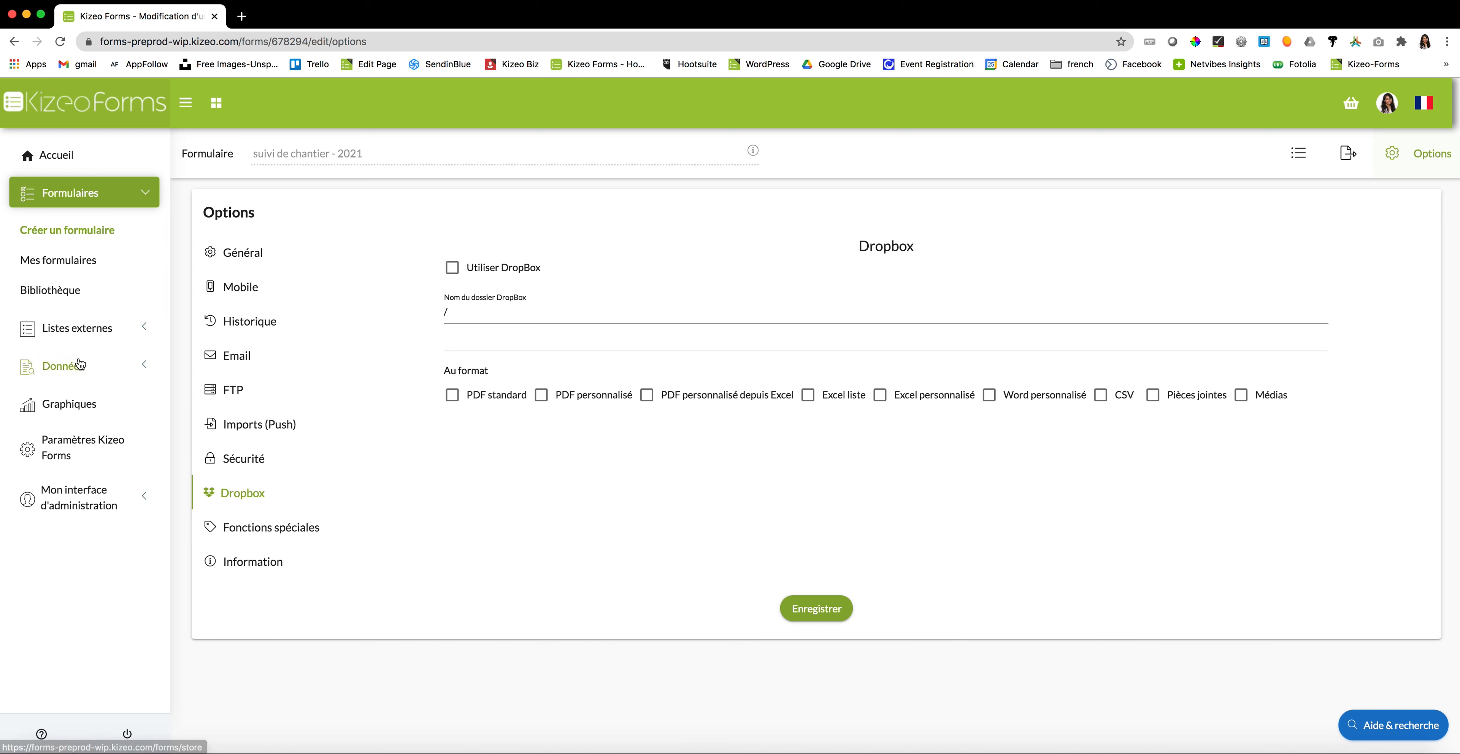
- Open the data history and display the records of the Demande de congés form
click(63, 365)
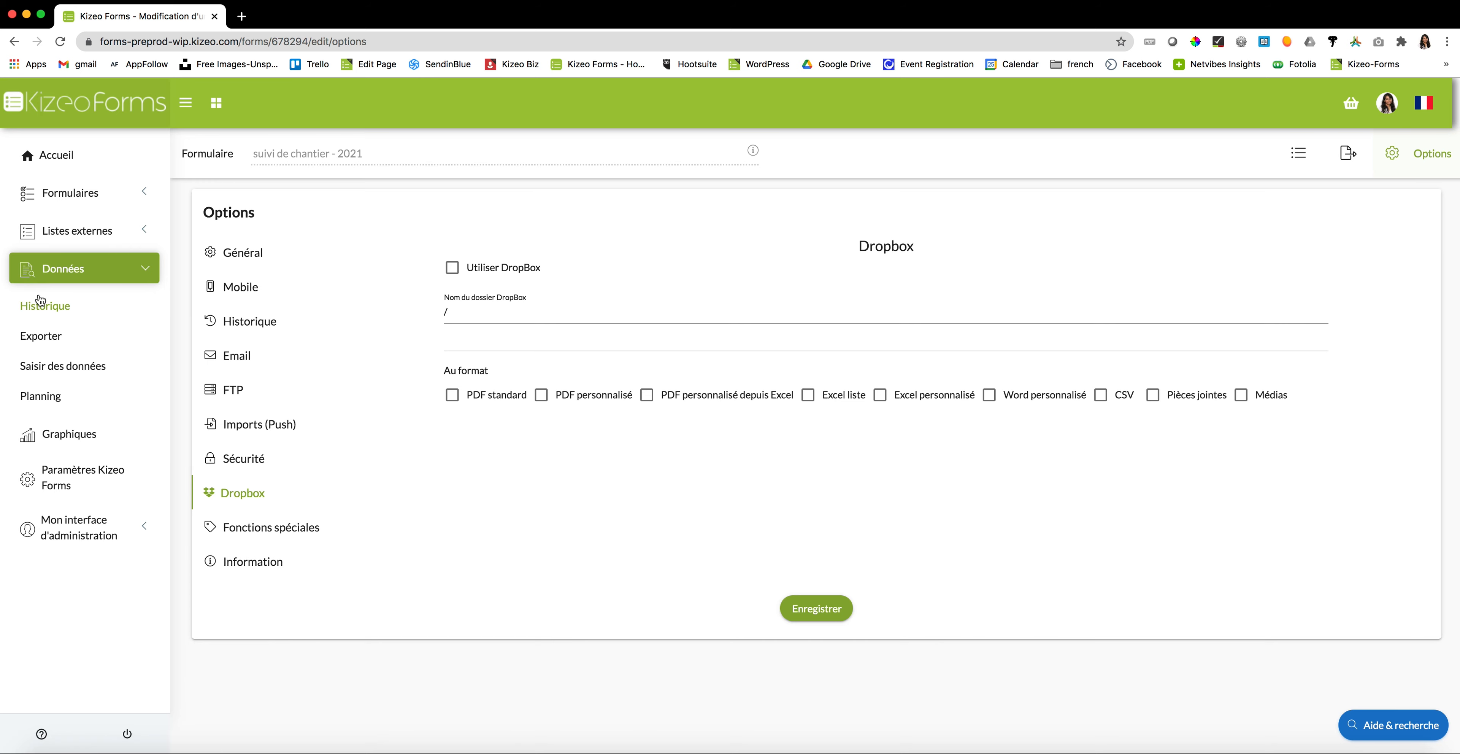
click(44, 305)
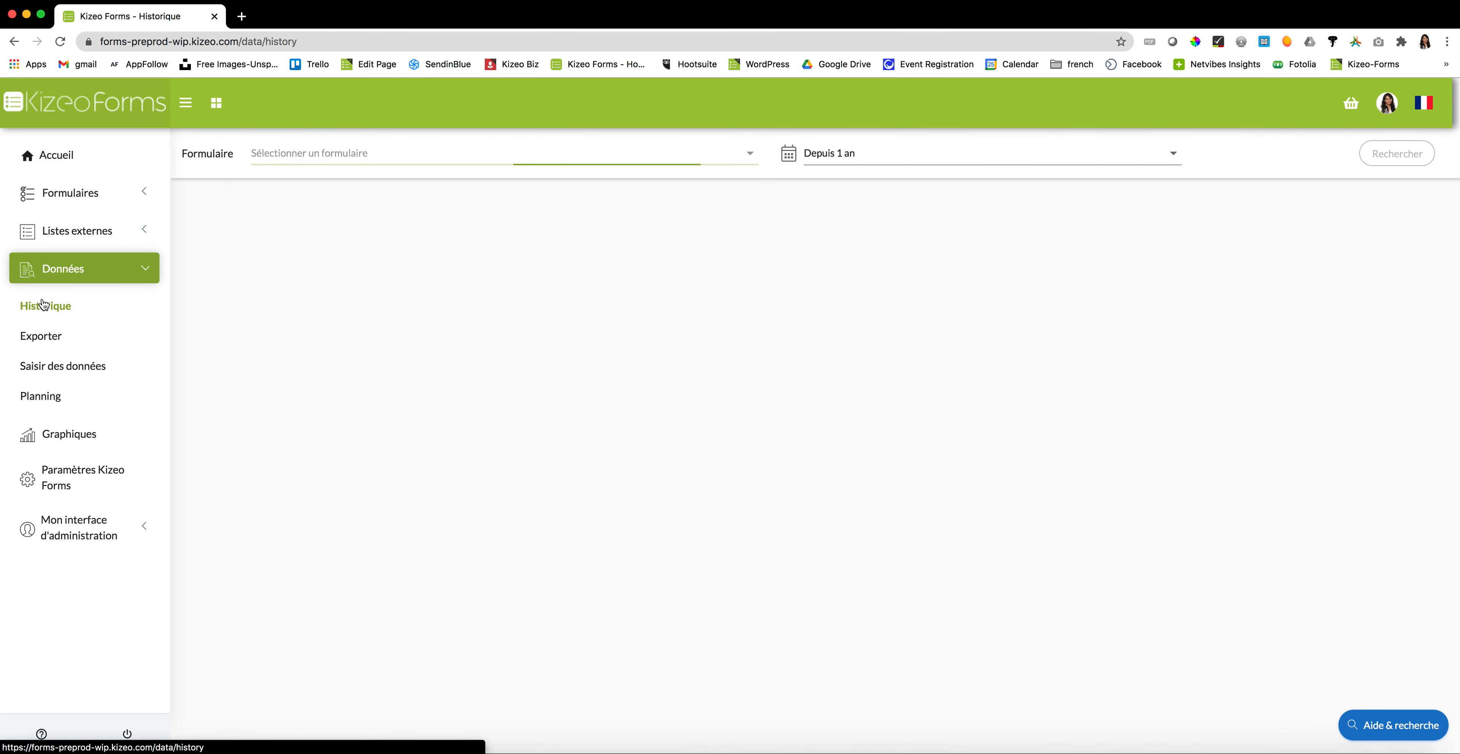
click(327, 154)
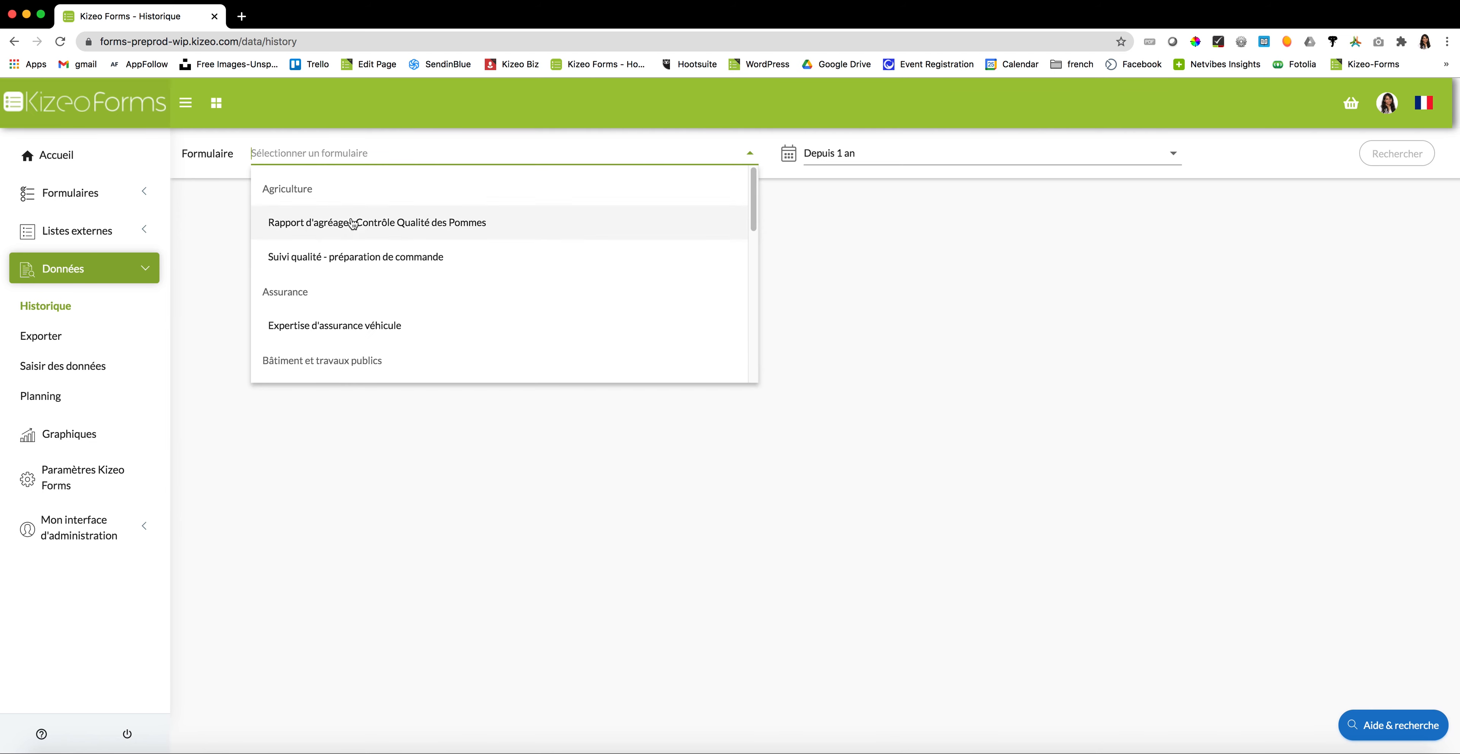
text(dem)
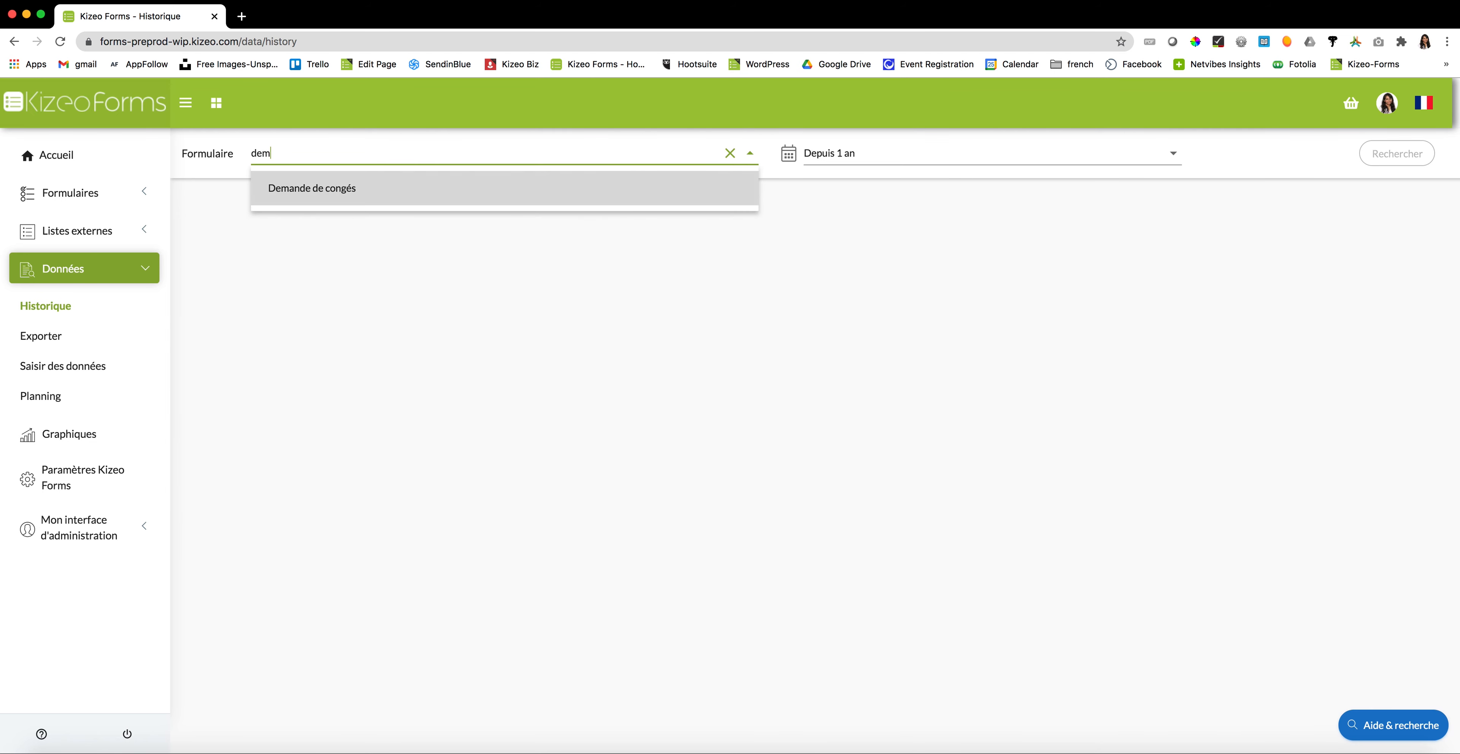
click(403, 188)
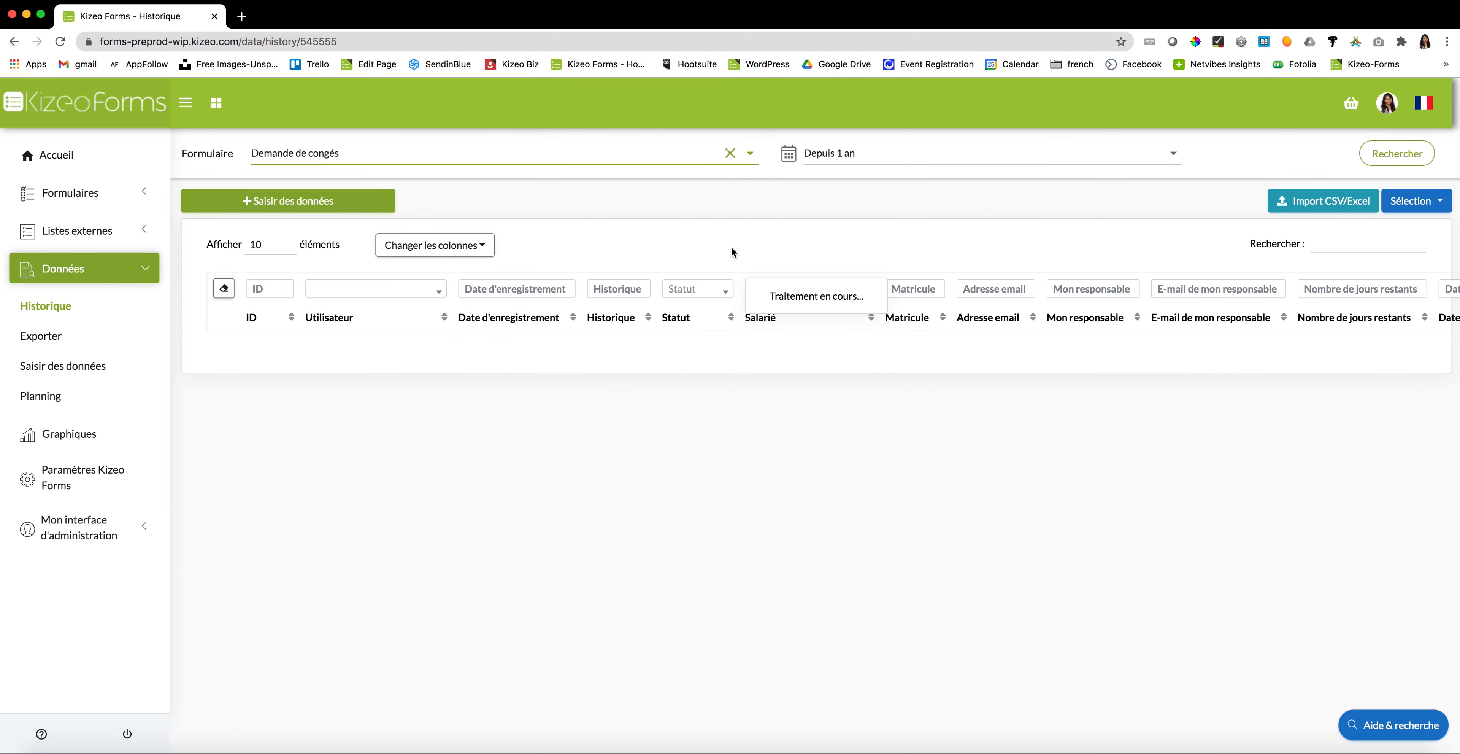
- Review the available period filters for the history, through to custom dates, and leave the period unchanged
click(901, 154)
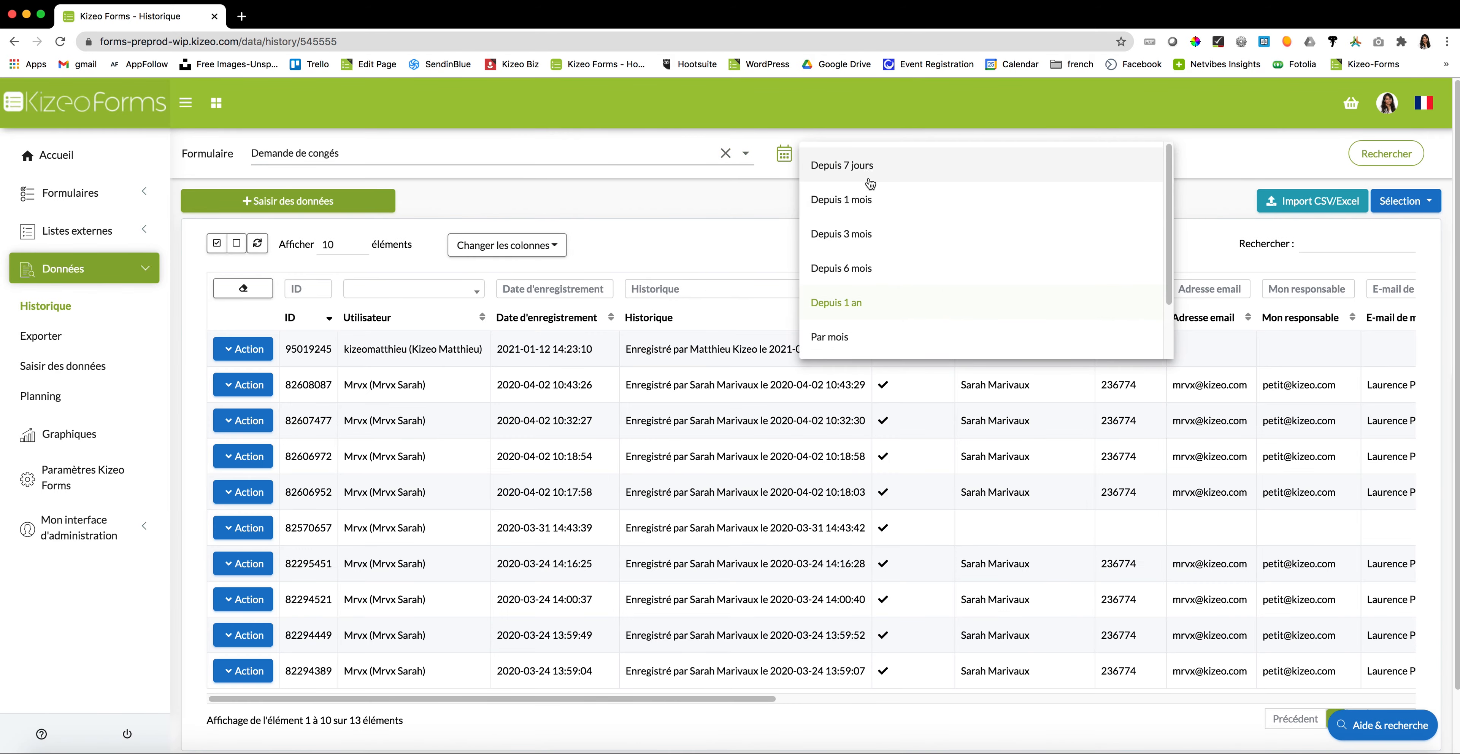
scroll(867, 306, down, 3)
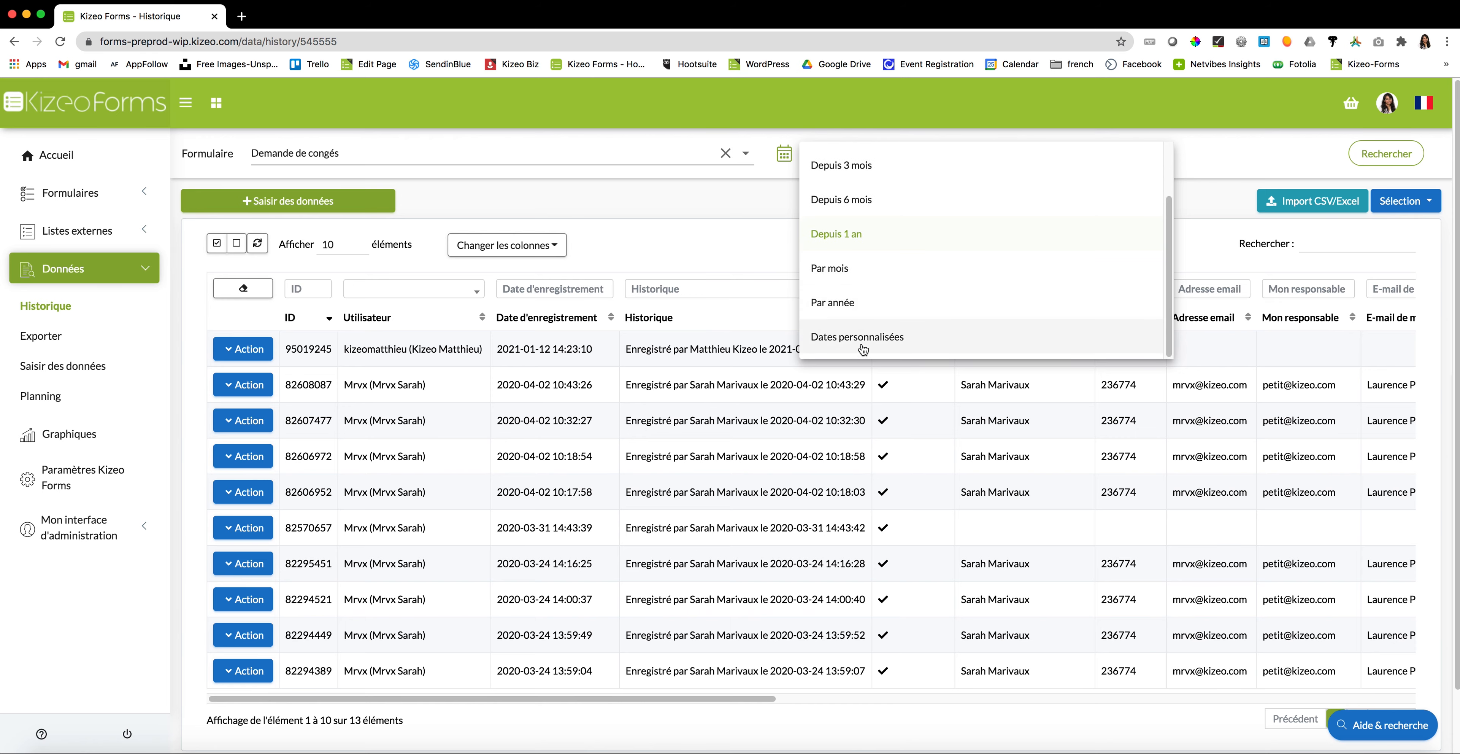
click(700, 241)
- Select the first, second, fifth, seventh and eighth records in the history and export them together as standard PDF
click(387, 391)
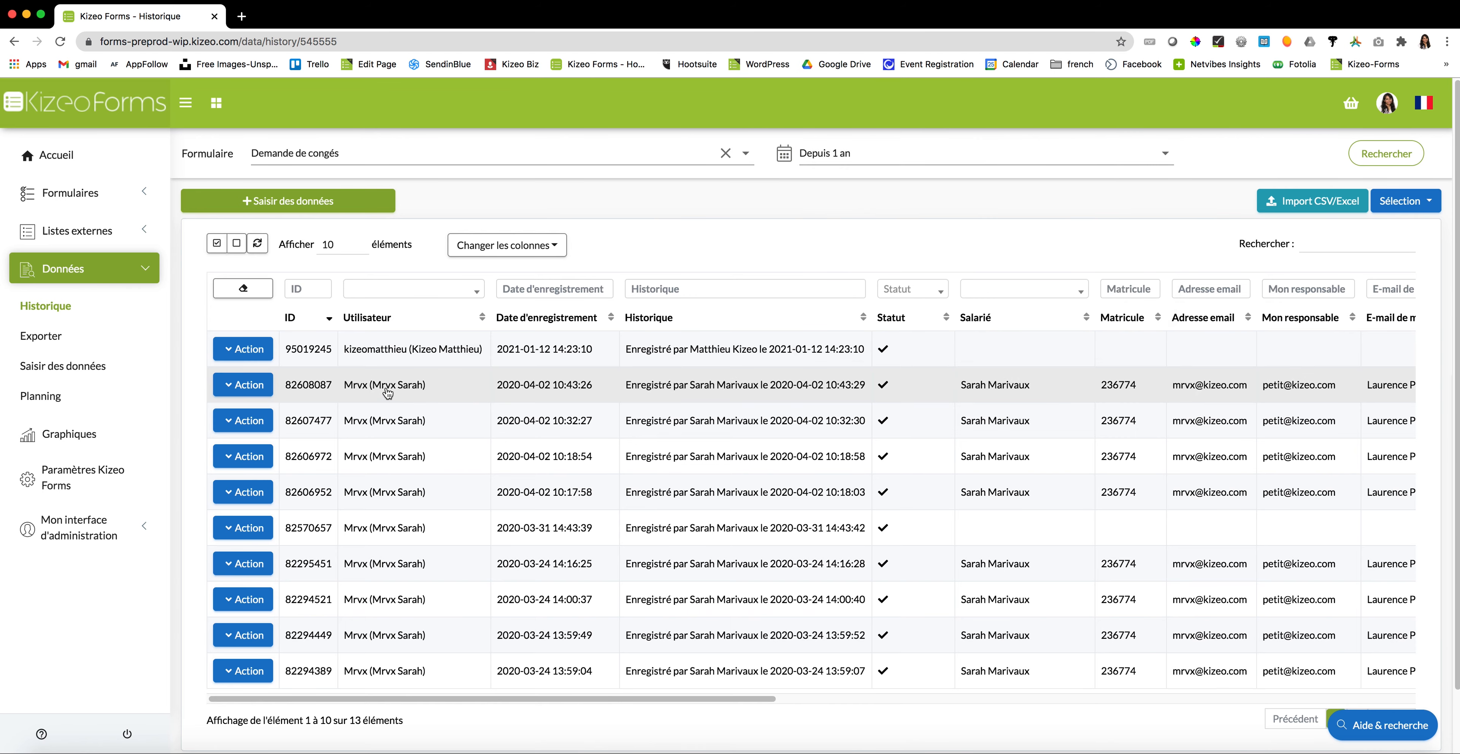
click(376, 481)
click(352, 357)
click(388, 593)
click(388, 563)
click(1404, 201)
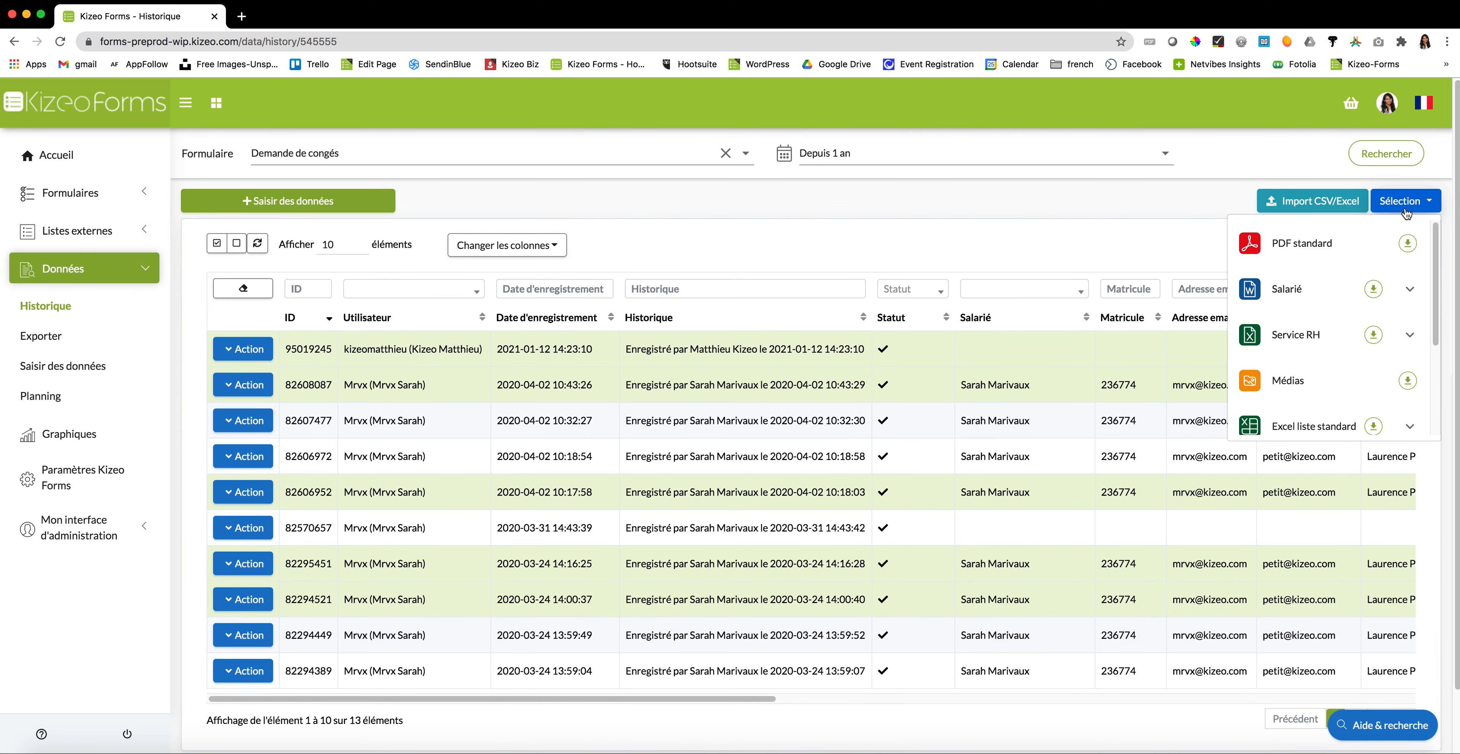
click(1413, 247)
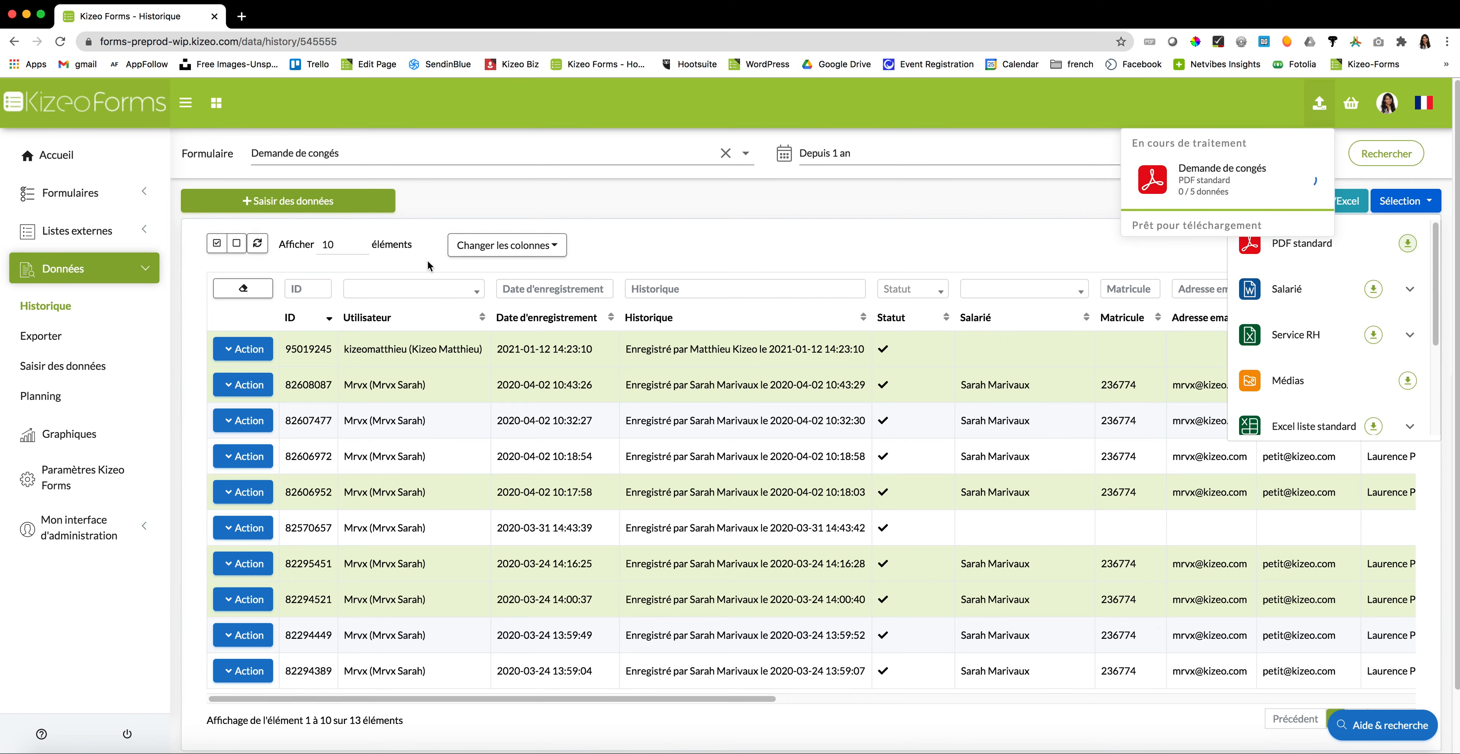
- Start a new custom form and add Contact, Photo, Schéma and Code-barres fields to it
click(31, 157)
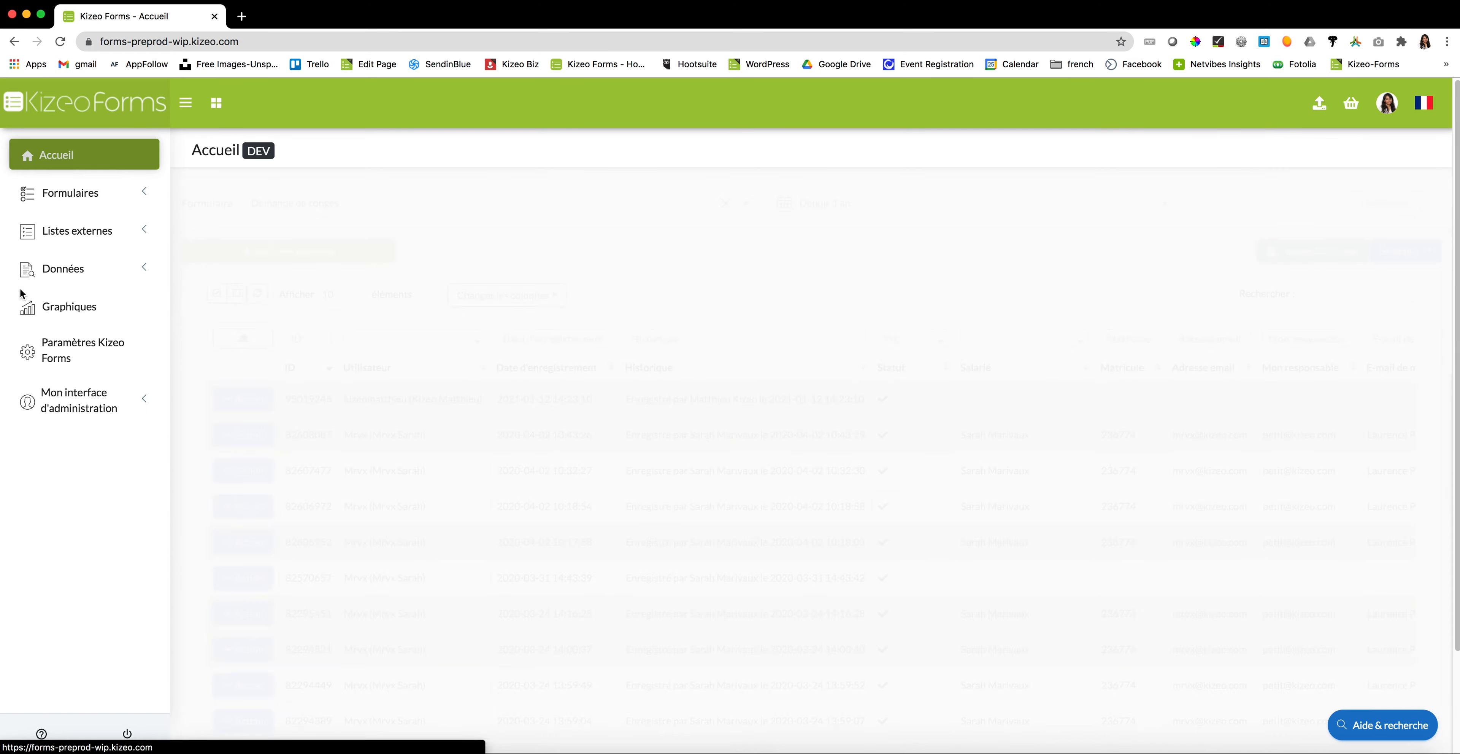
click(65, 197)
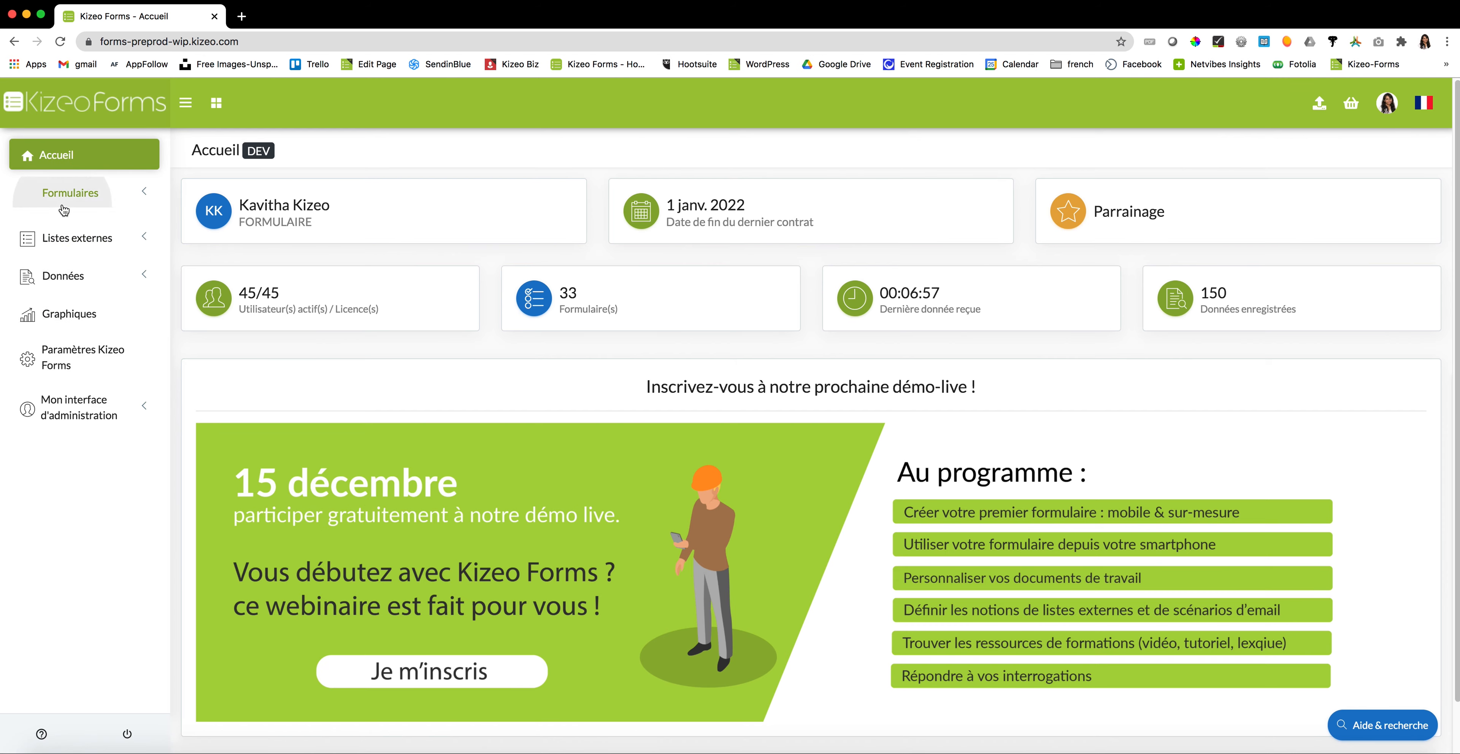
click(85, 227)
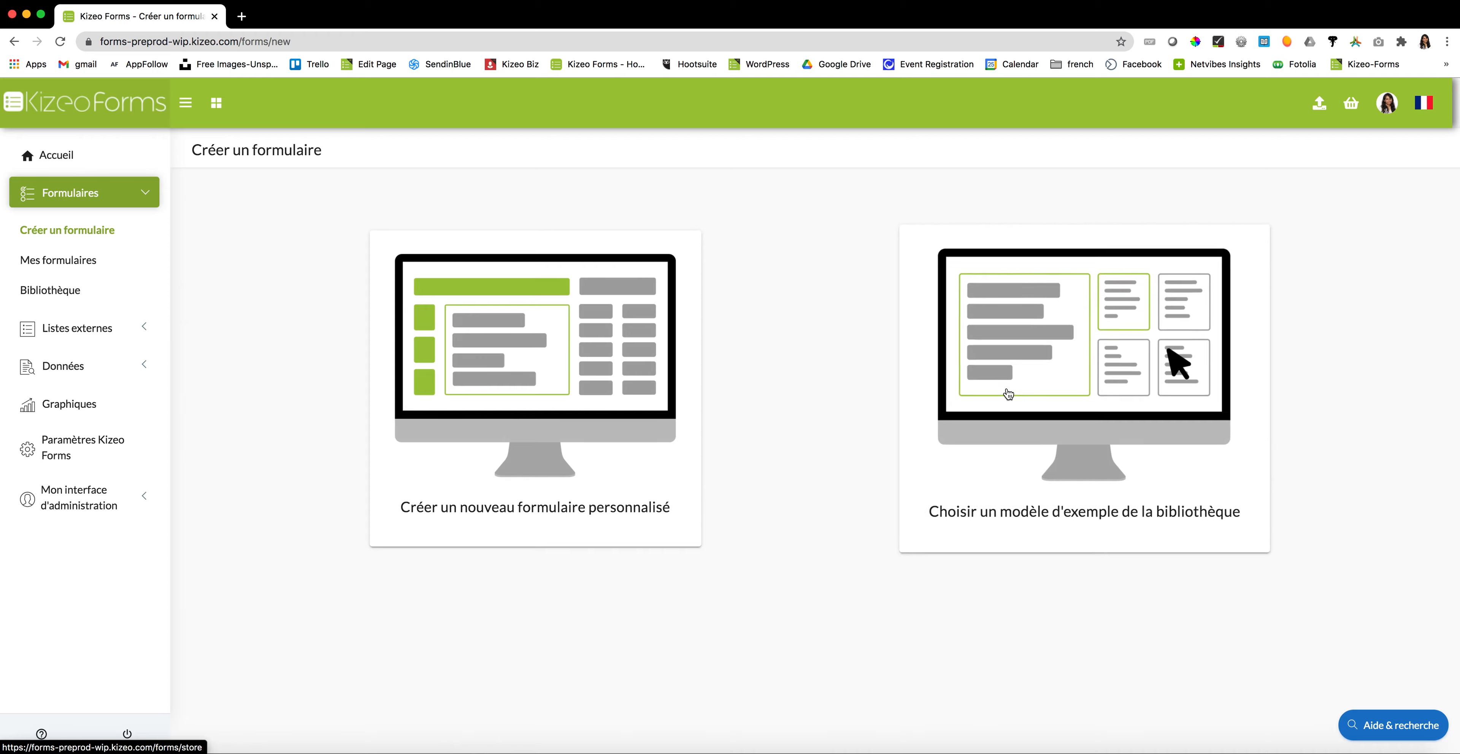
click(651, 391)
drag(862, 297, 701, 334)
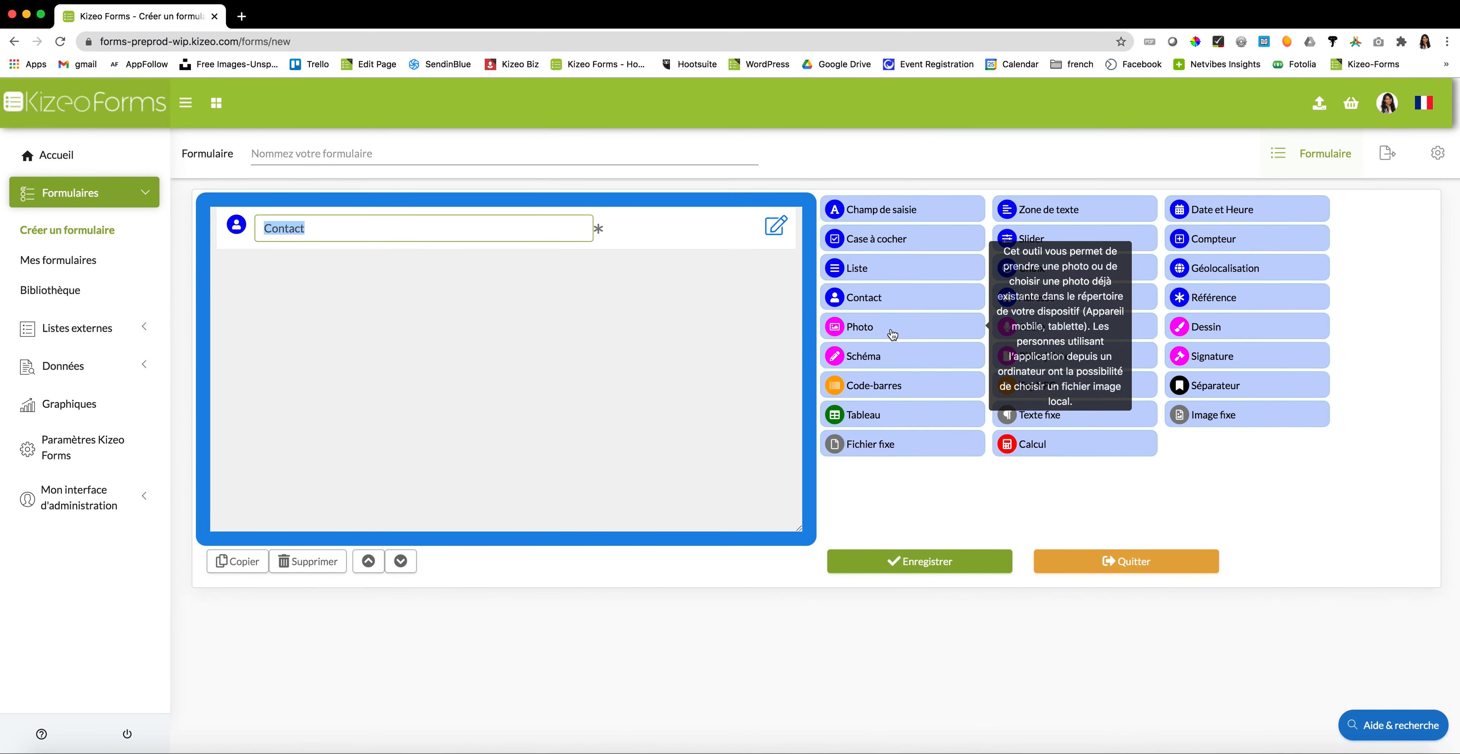
drag(880, 335, 761, 375)
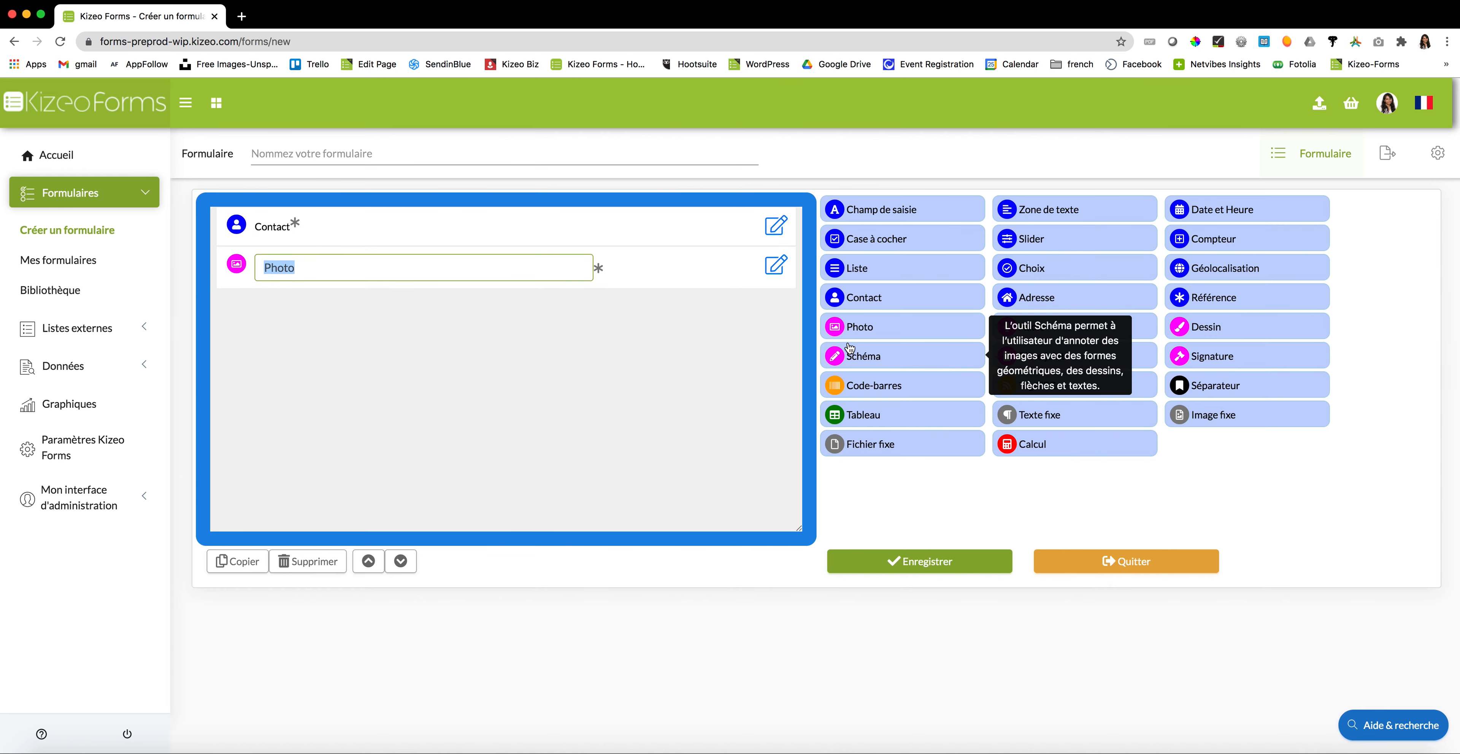
drag(845, 355, 710, 373)
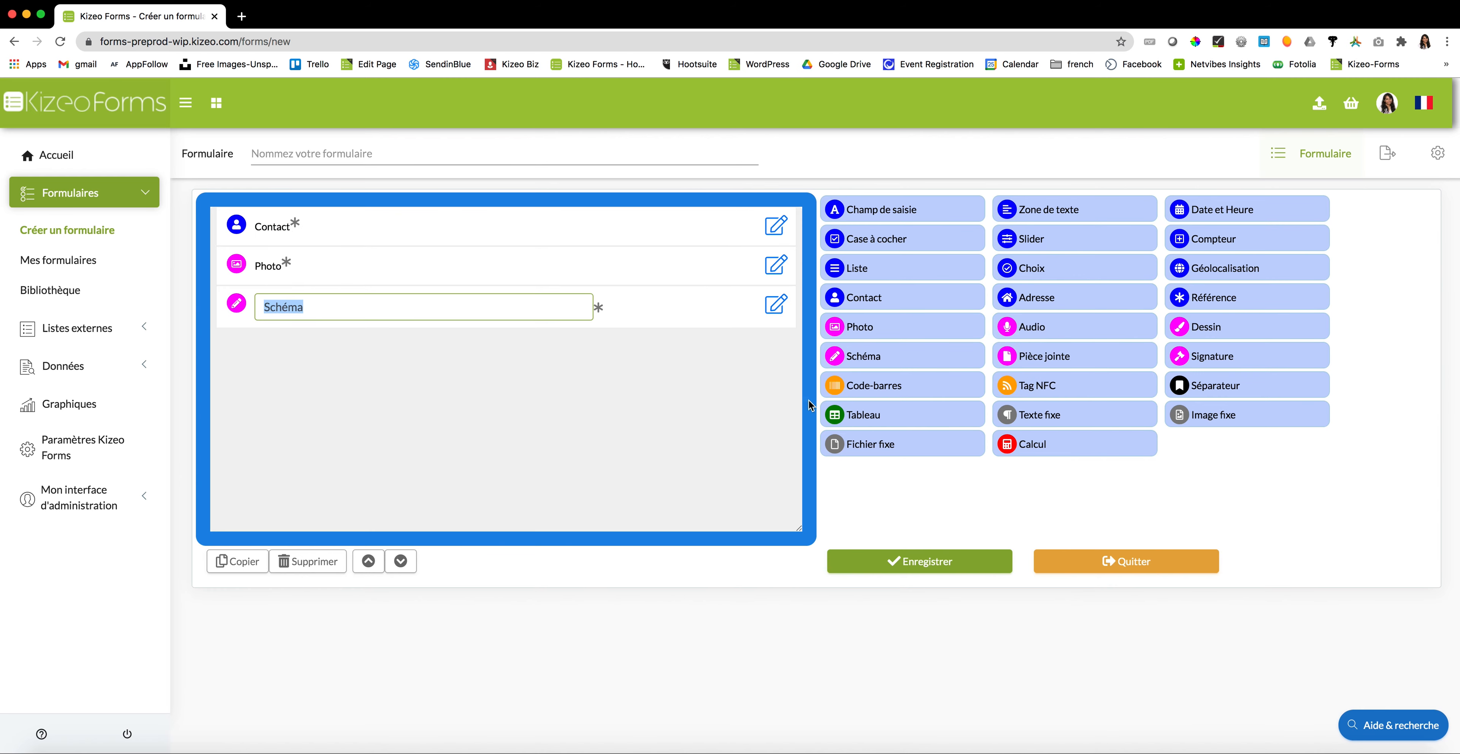
drag(858, 389, 692, 414)
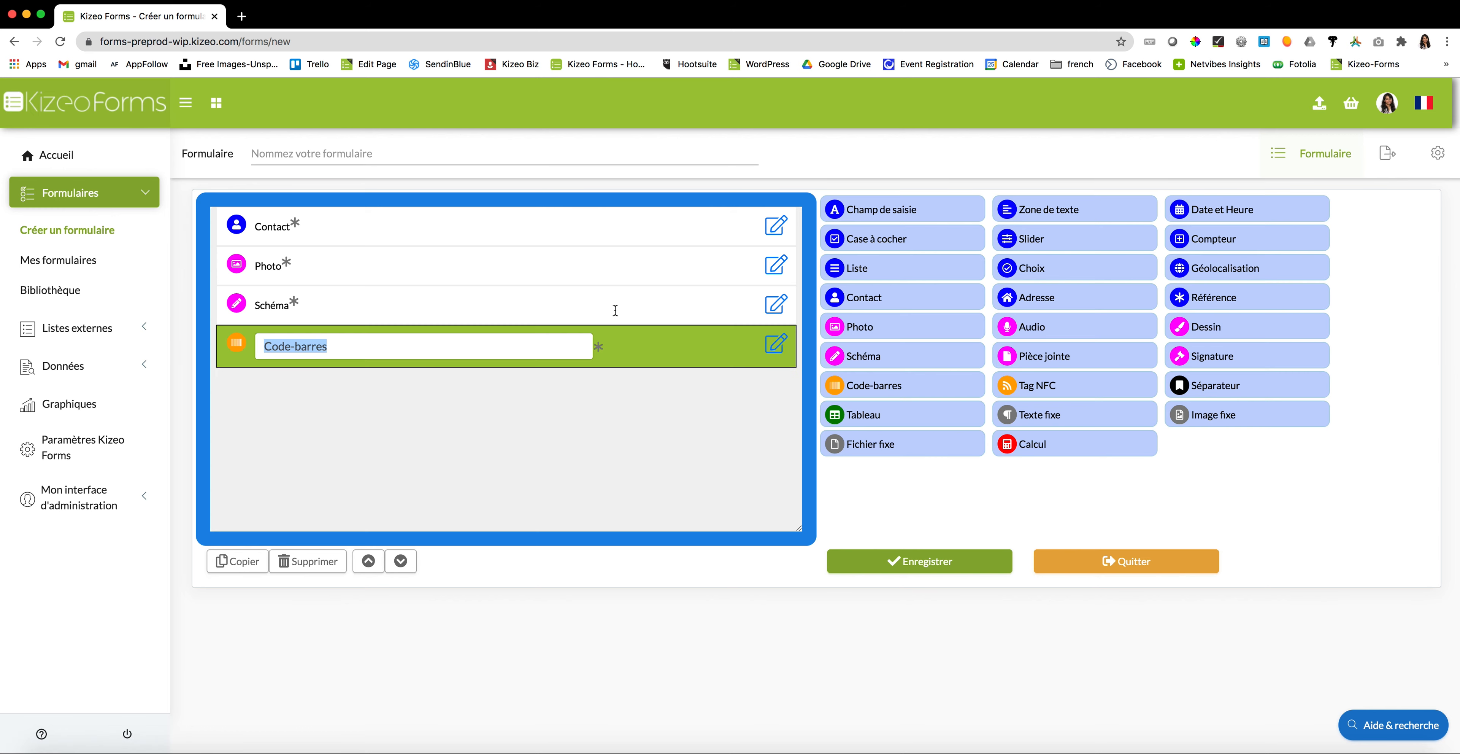
- Download the prepared standard PDF export of the five Demande de congés records
click(1320, 111)
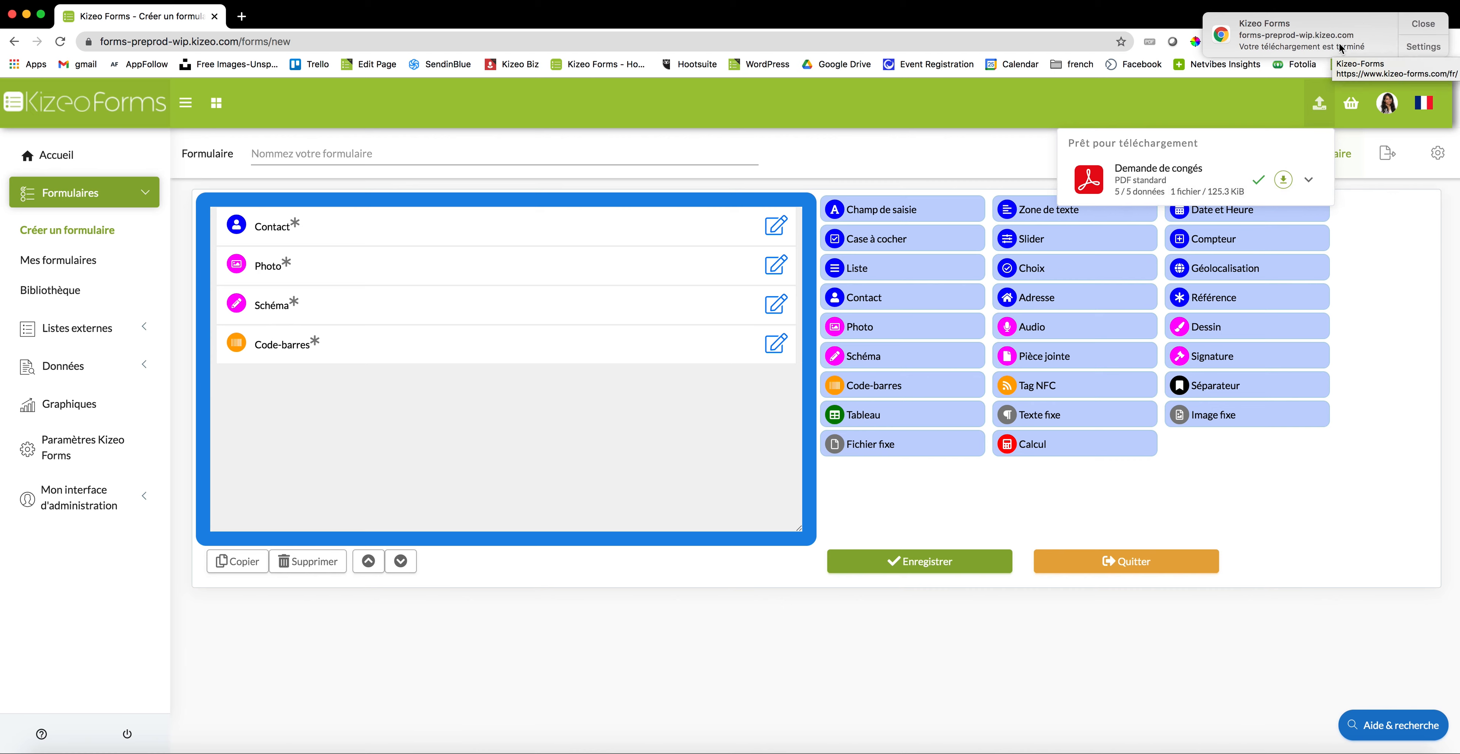
click(1292, 189)
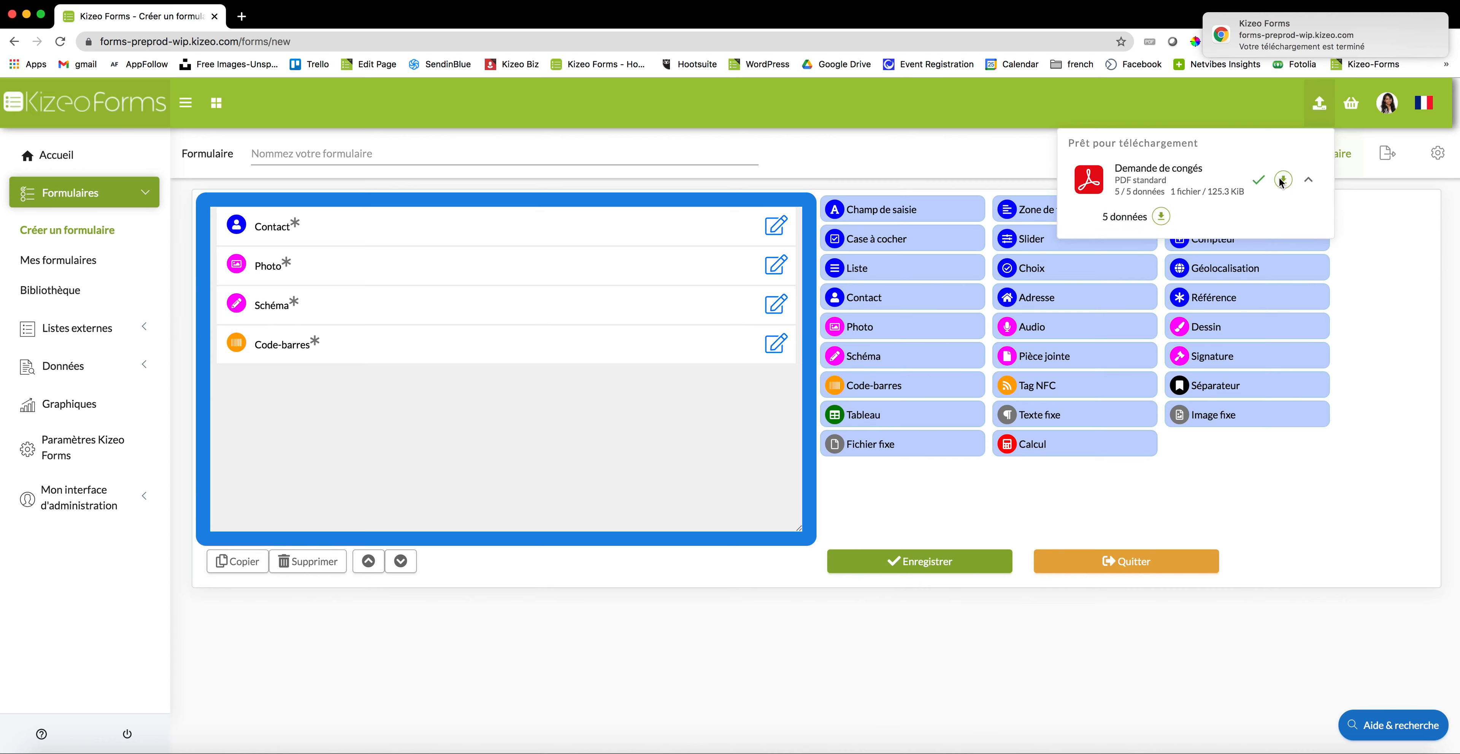
click(1284, 182)
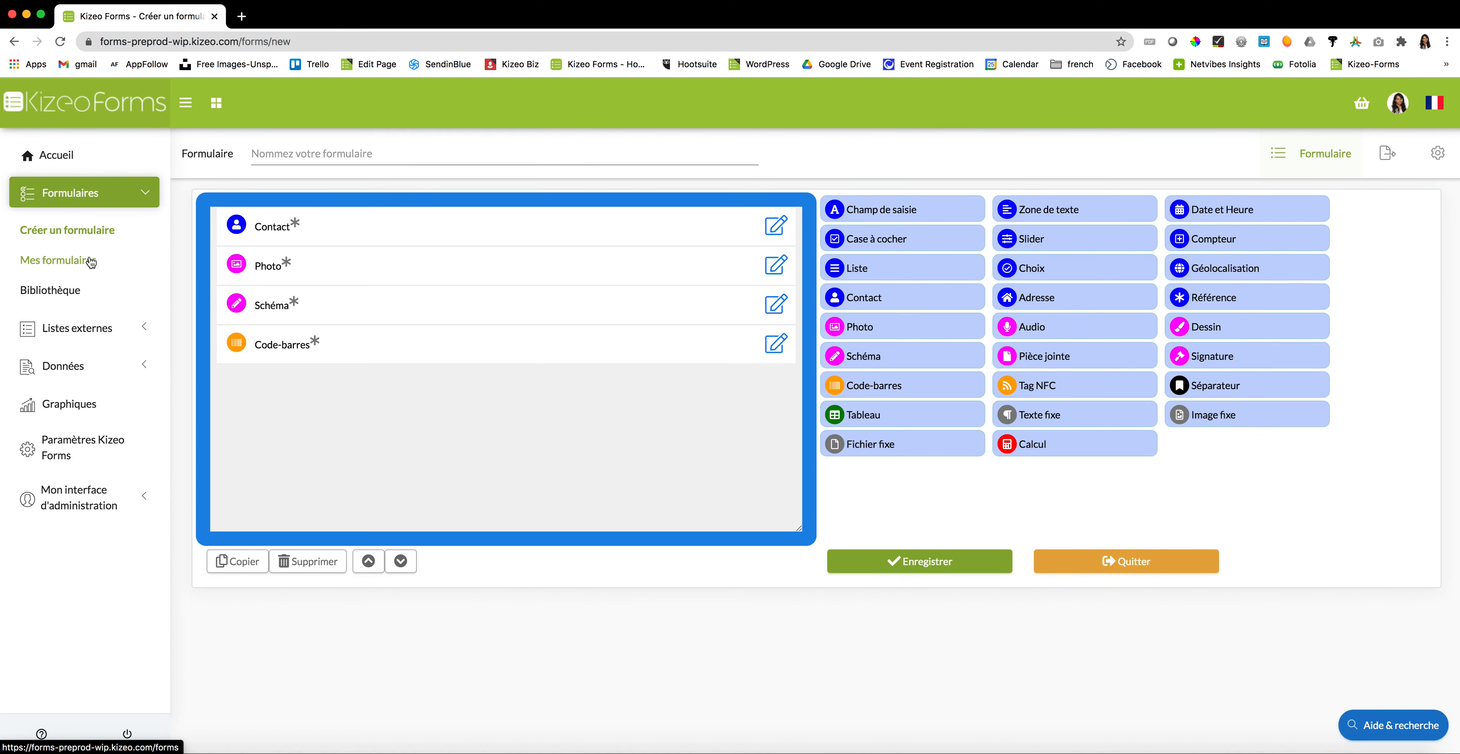
- Return to the Demande de congés history, export the first record as standard PDF, view Demandedecongs.pdf and close it
click(63, 365)
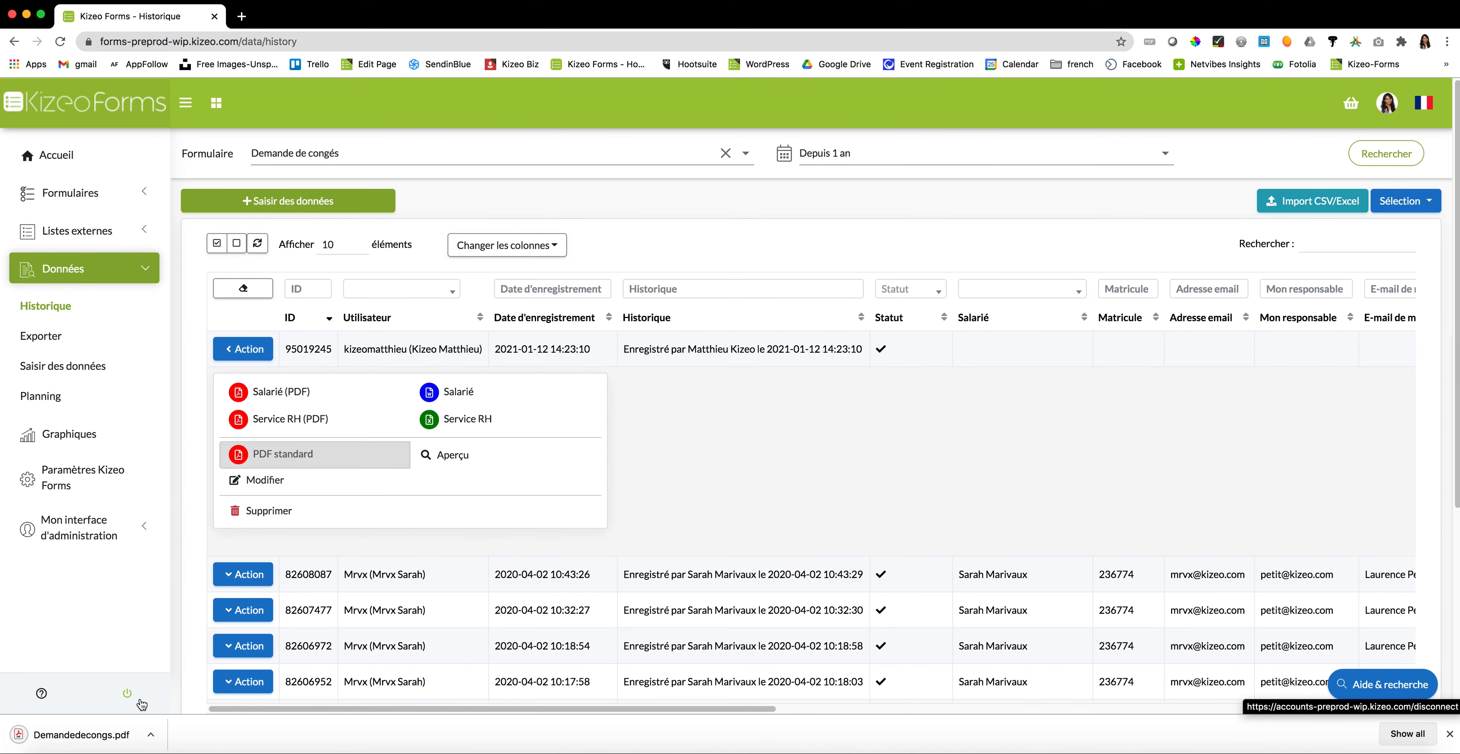
click(140, 730)
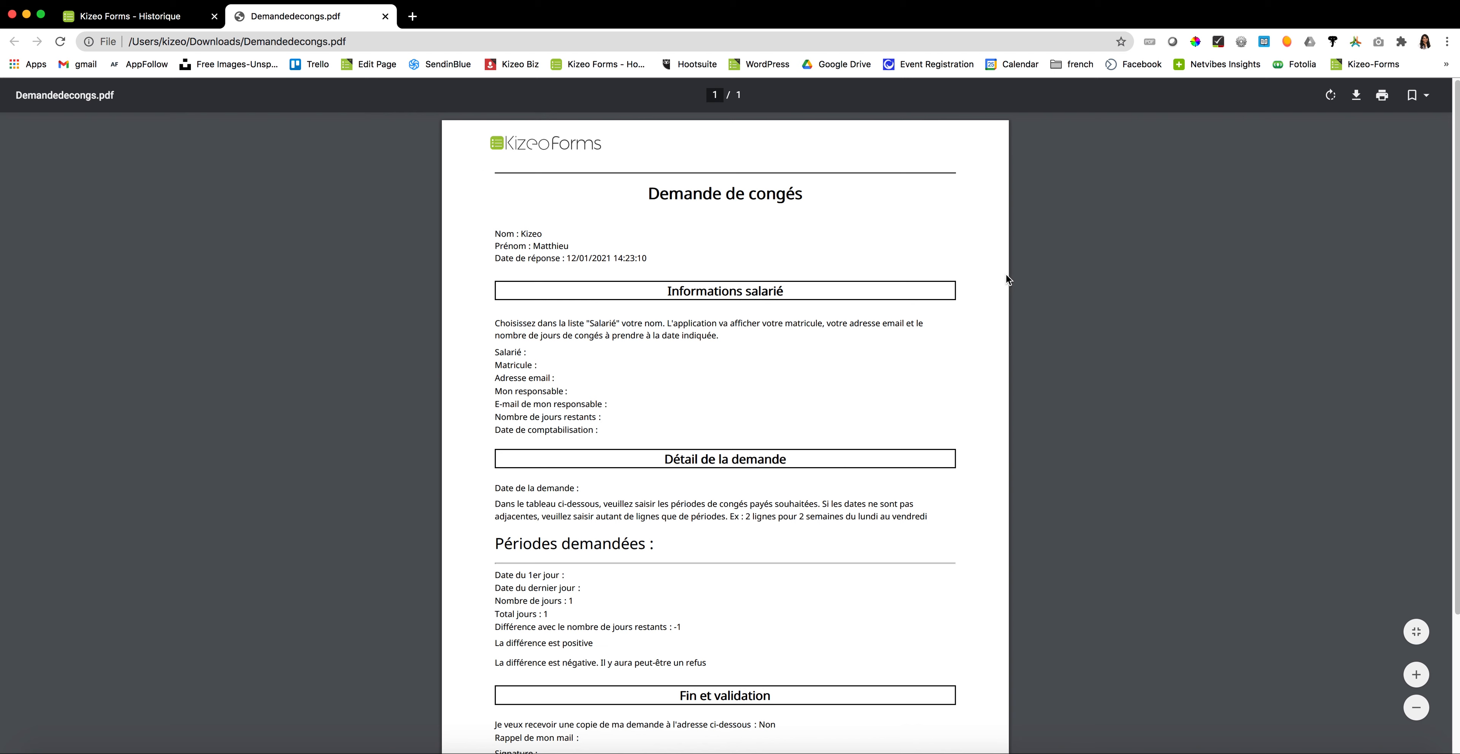
click(105, 18)
click(385, 16)
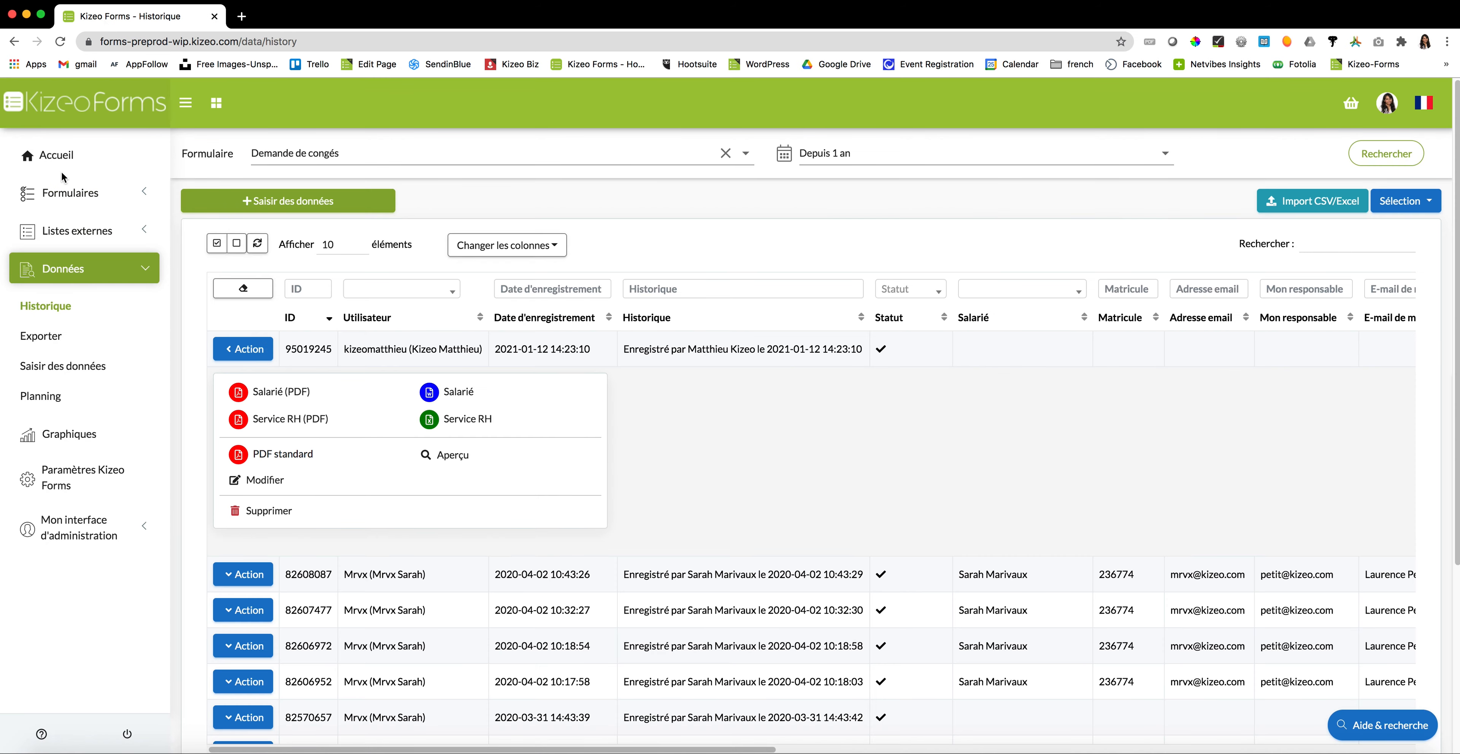
- Open the form creation page to start another form
click(61, 191)
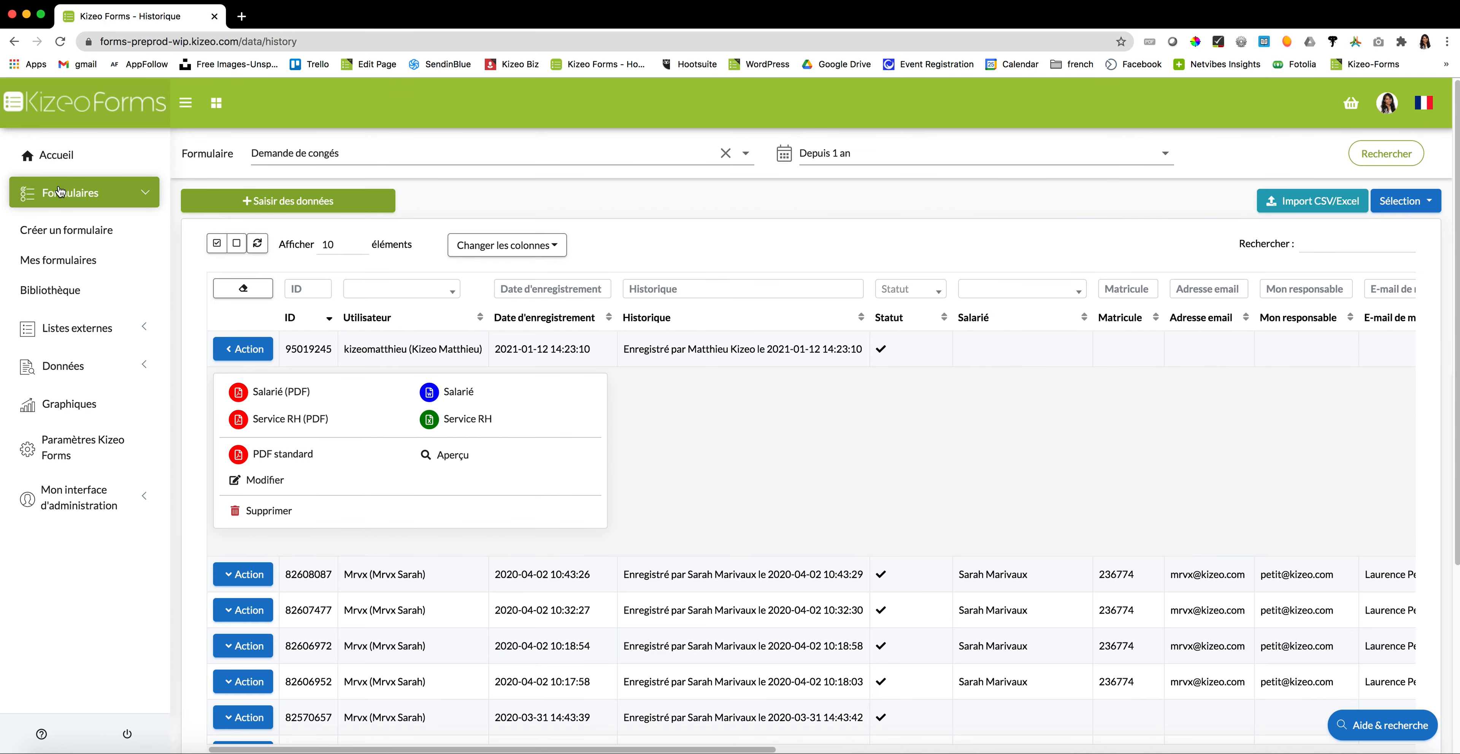
click(65, 228)
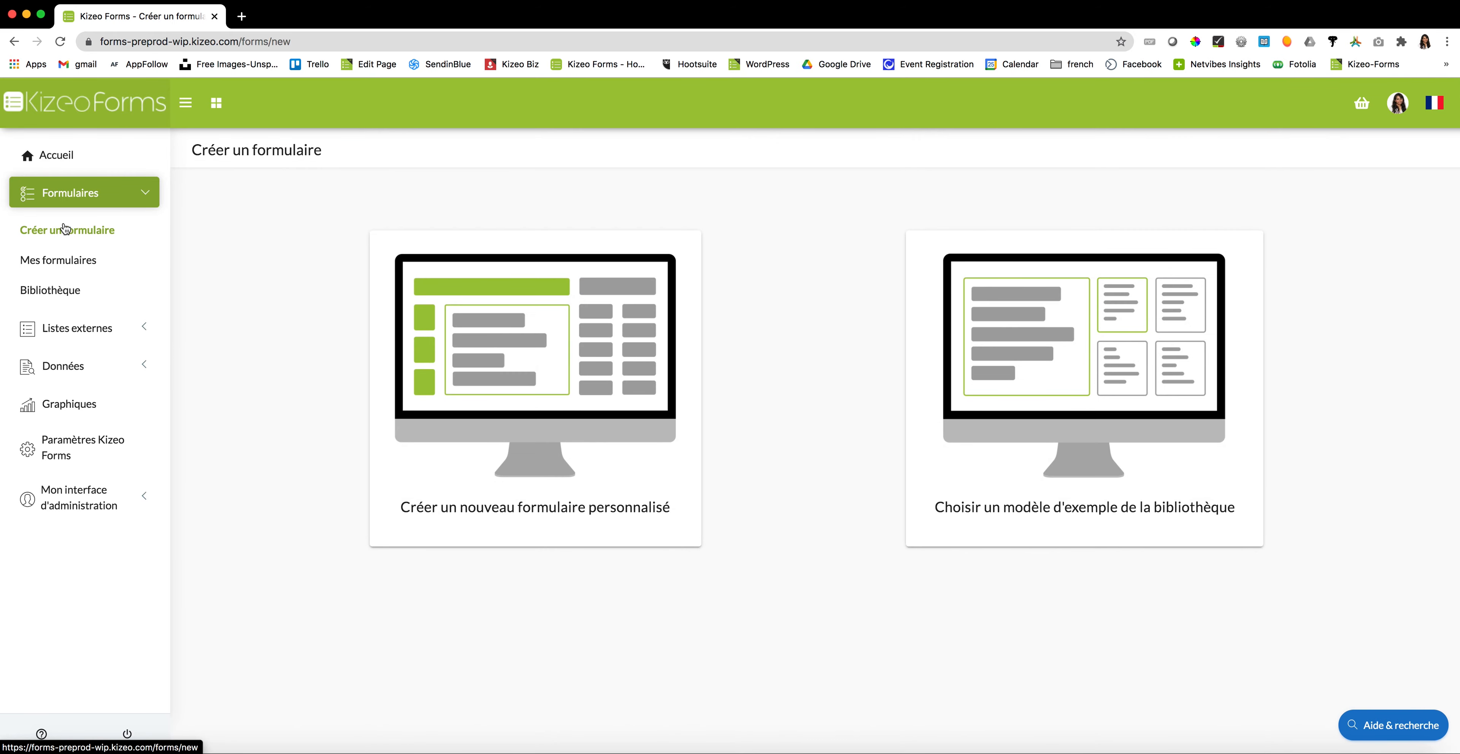